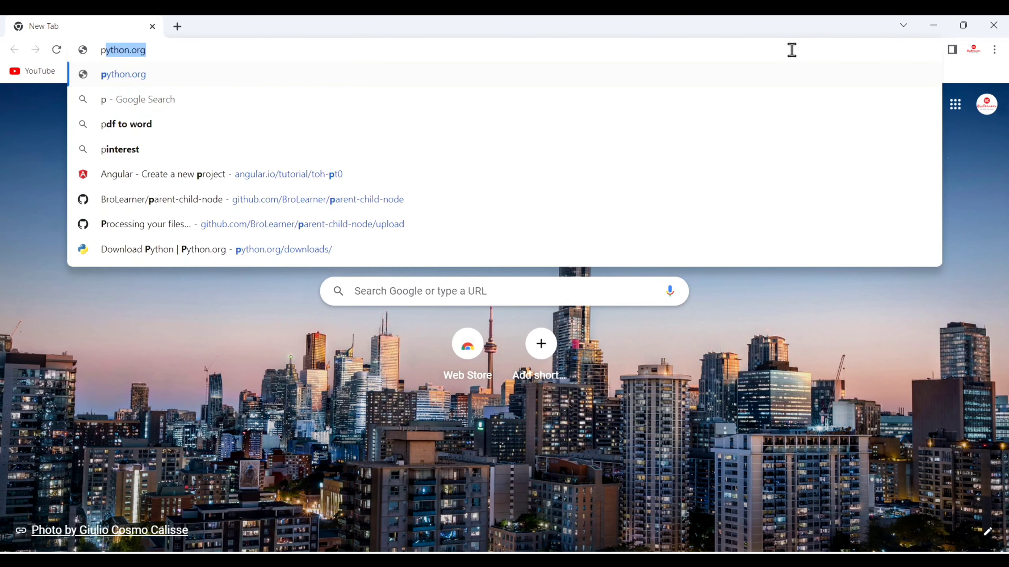
Search Google for 'postgresql download' using the address-bar suggestion.
text(g)
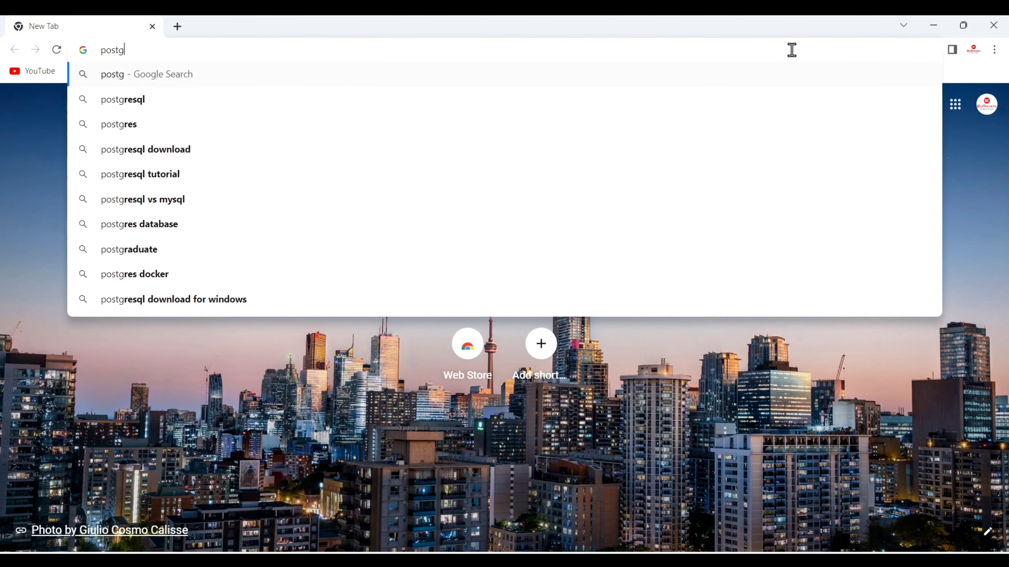
text(resql)
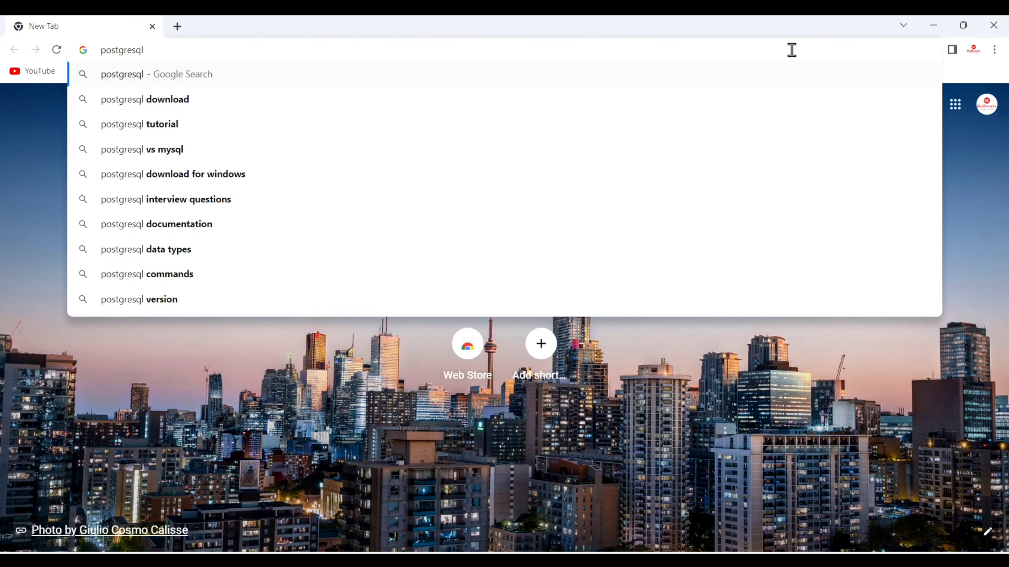
key(Down)
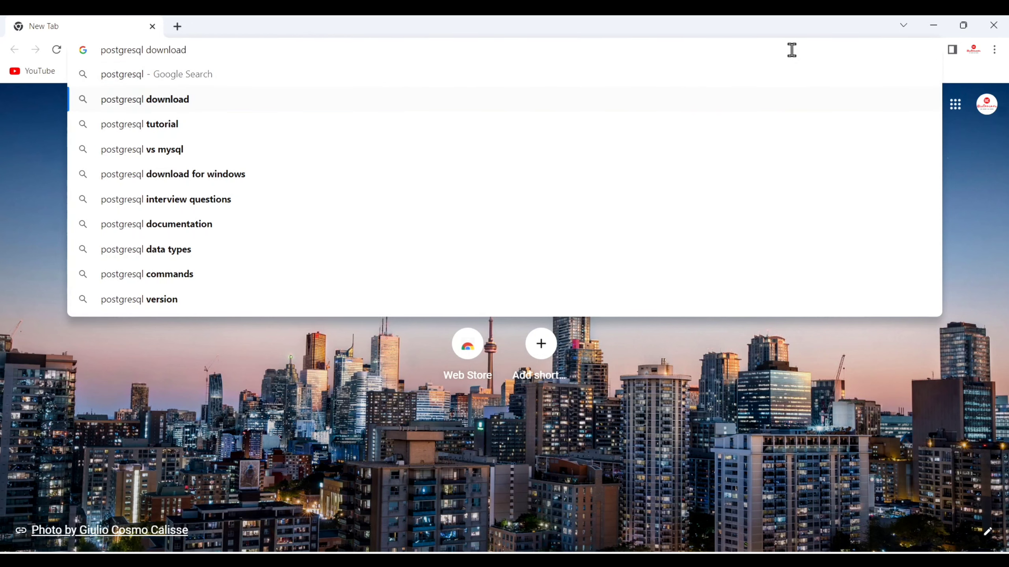
key(Return)
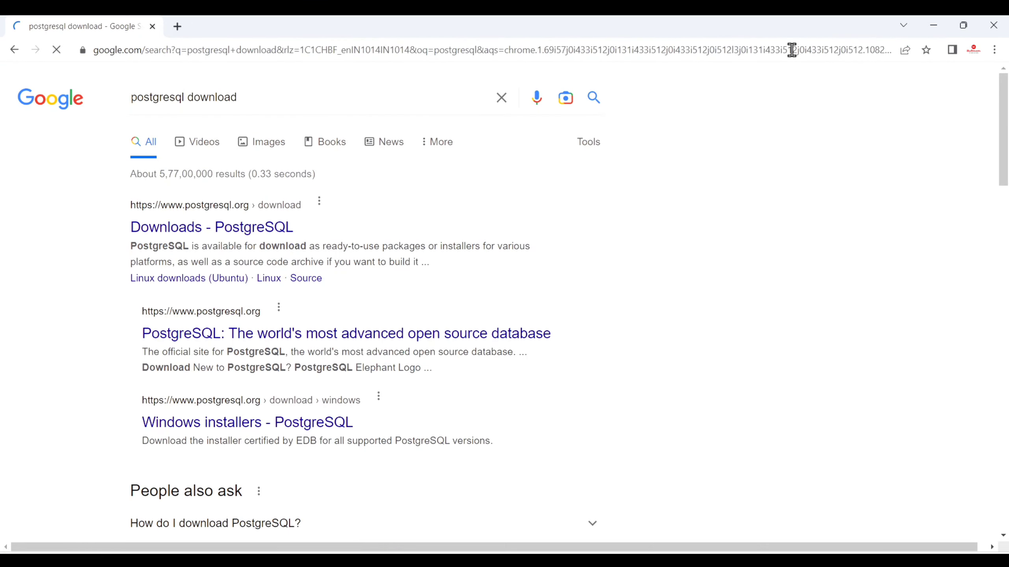
Open the PostgreSQL Downloads page and go to its Windows installers page.
click(234, 229)
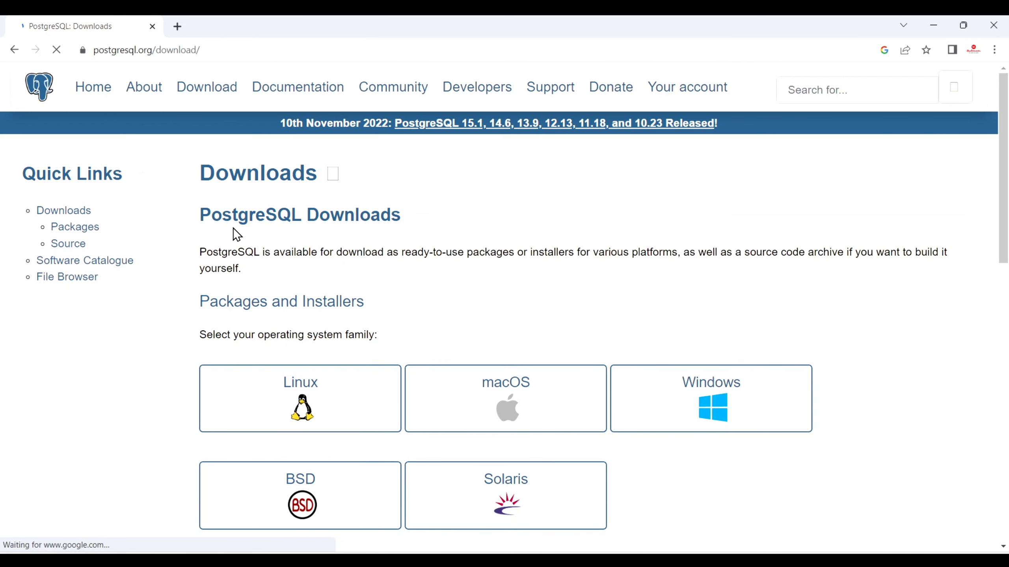
scroll(509, 257, down, 2)
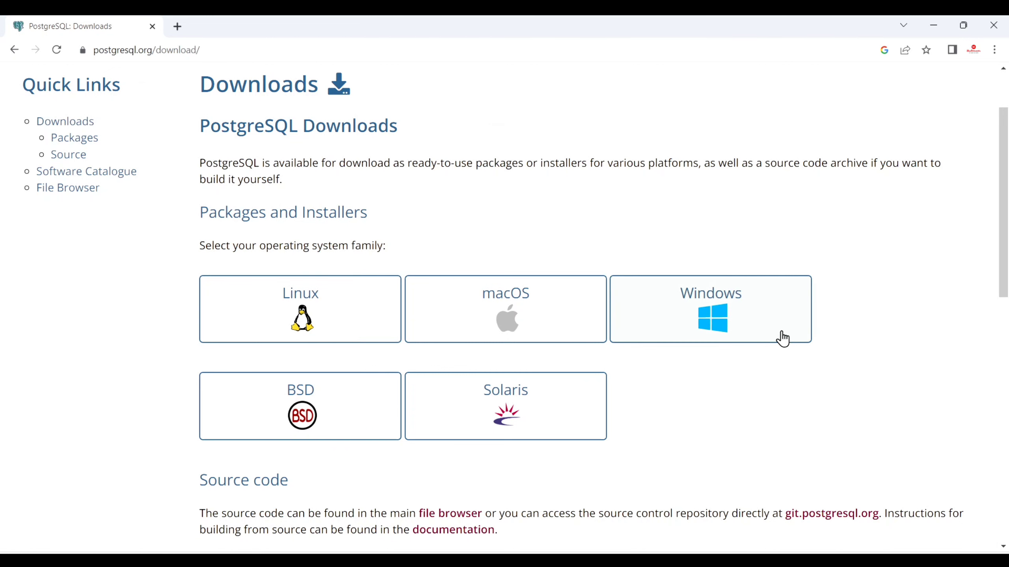
click(768, 334)
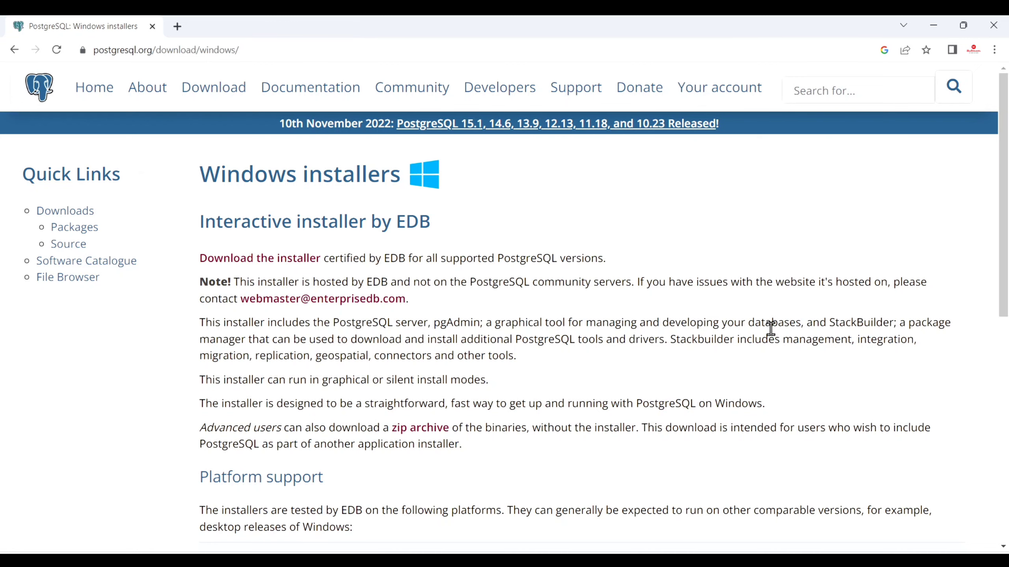
Review the Windows platform table and follow 'Download the installer' to EDB's download page.
scroll(770, 329, down, 4)
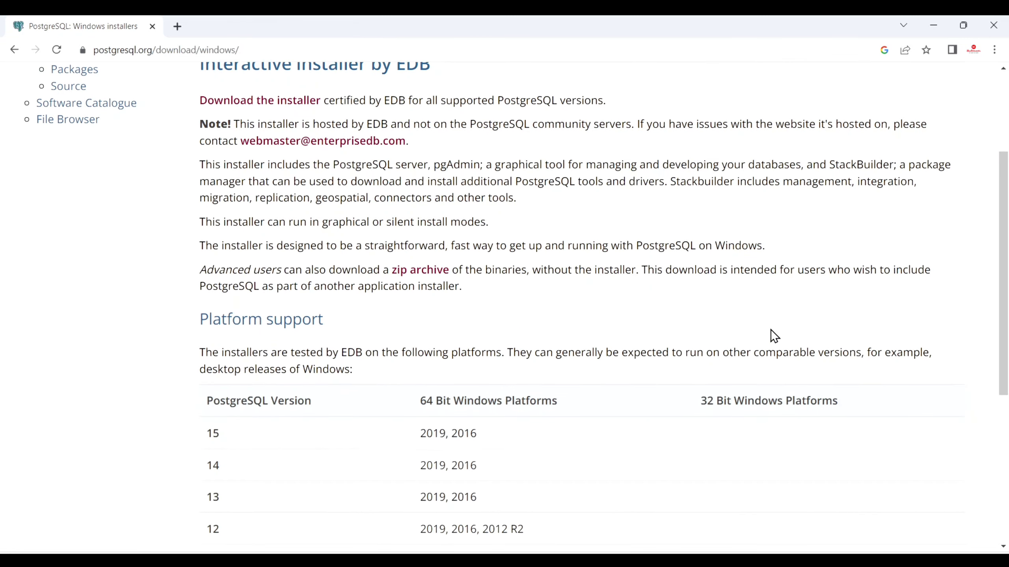
scroll(774, 335, down, 5)
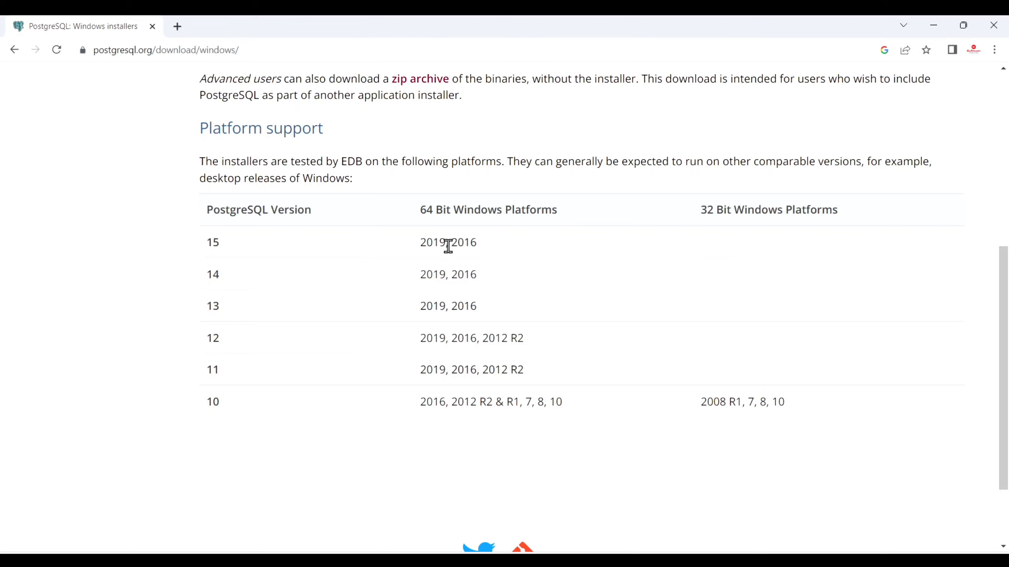
scroll(255, 261, up, 5)
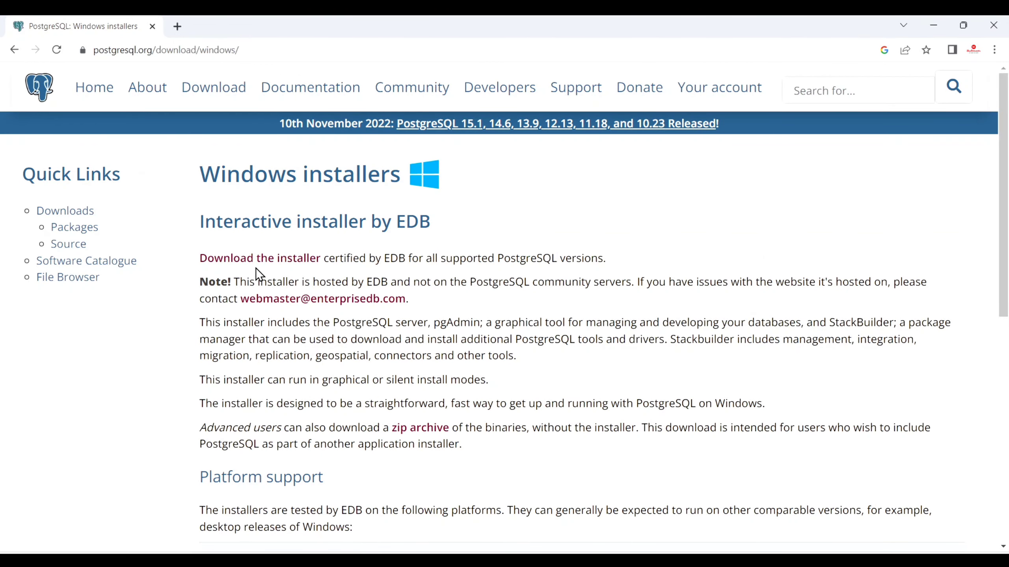
click(258, 264)
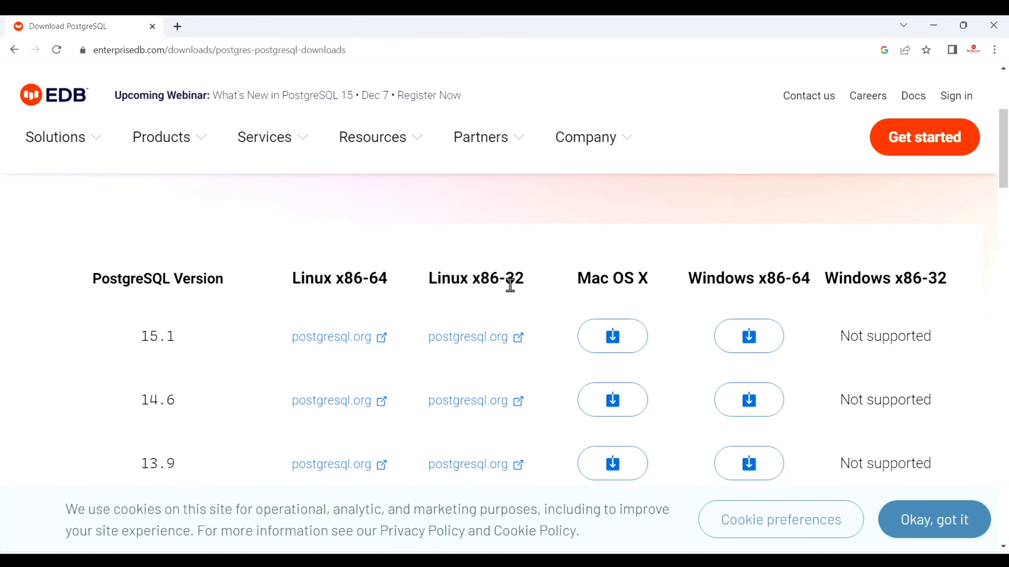
Download postgresql-15.1-1-windows-x64.exe from the 15.1 row's Windows x86-64 button.
scroll(509, 290, down, 1)
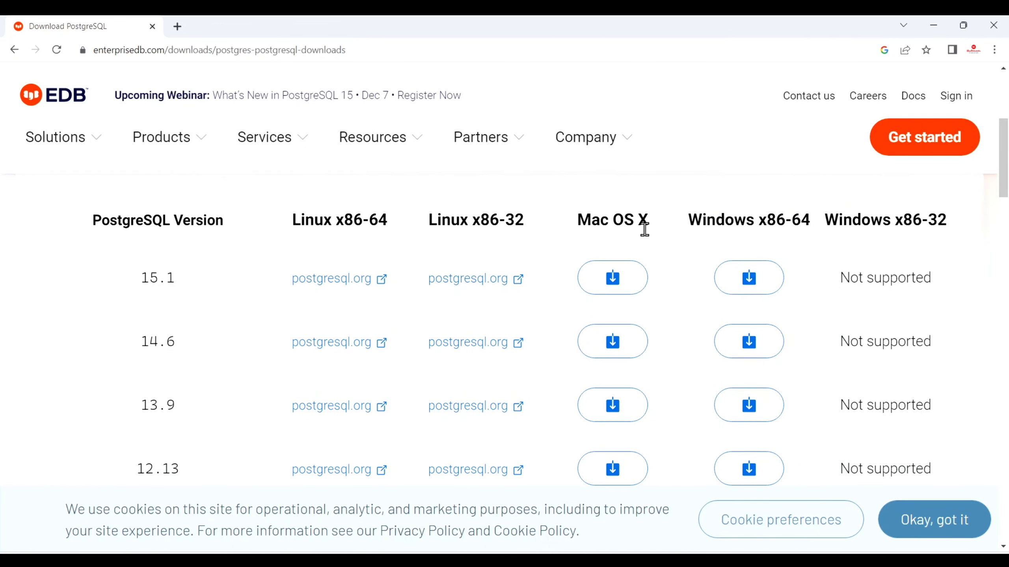
scroll(405, 453, down, 3)
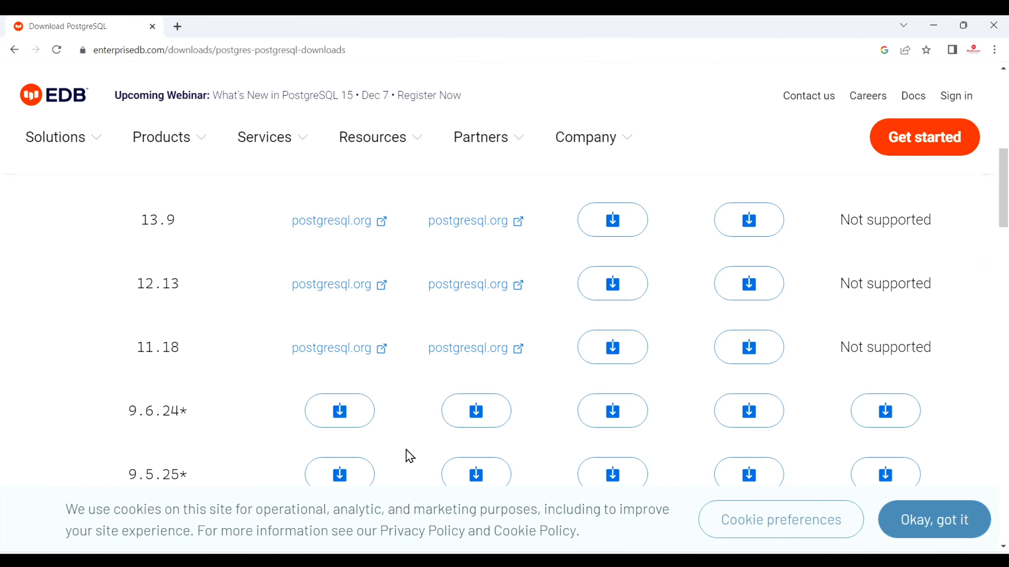
scroll(406, 449, up, 3)
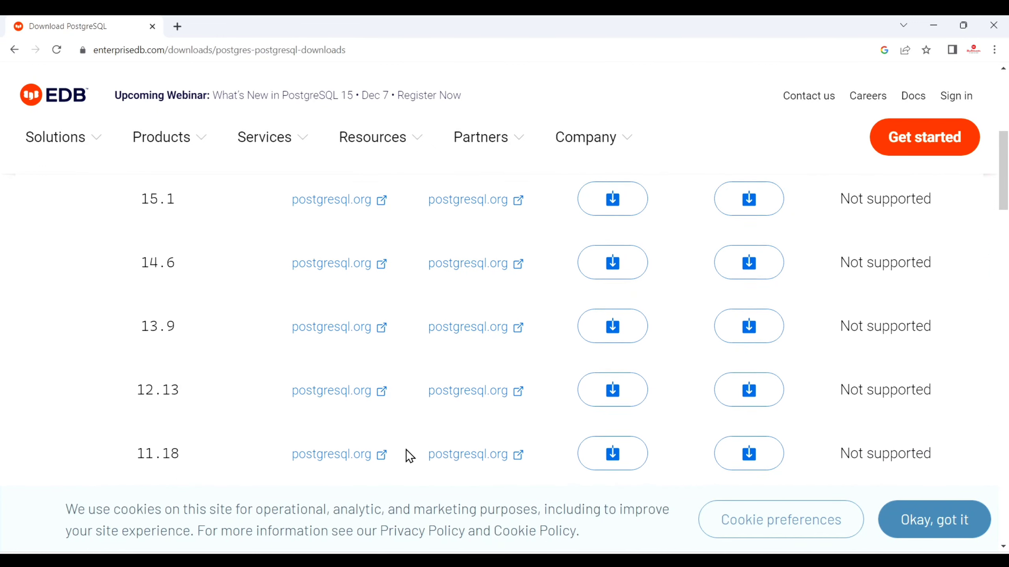
scroll(406, 449, down, 3)
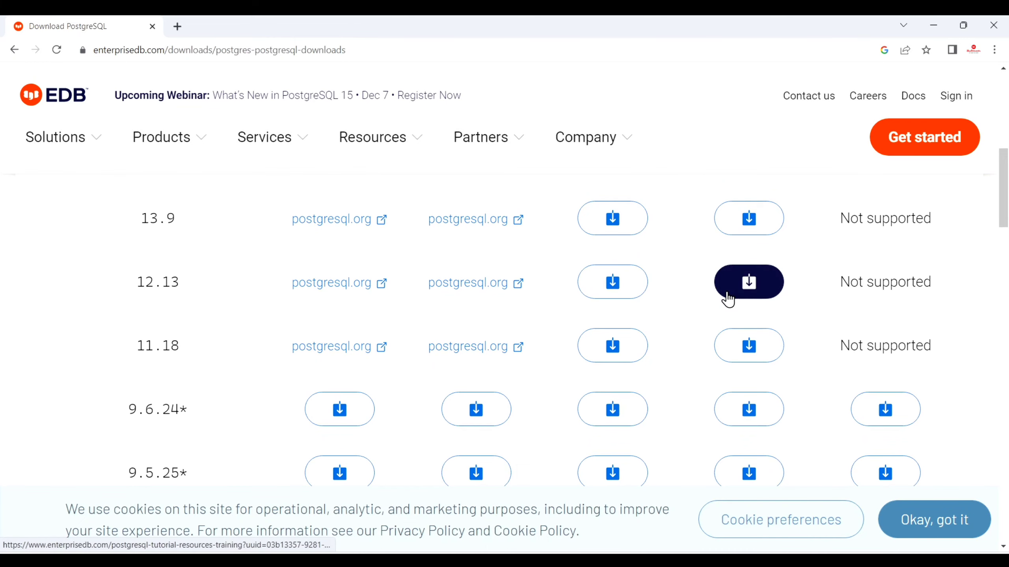
scroll(726, 292, down, 1)
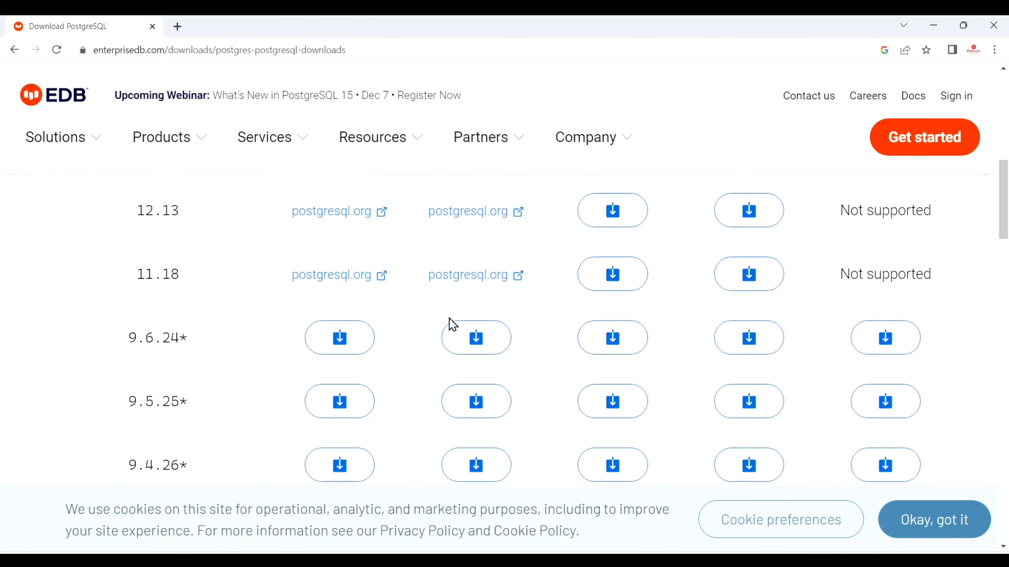
scroll(466, 338, up, 6)
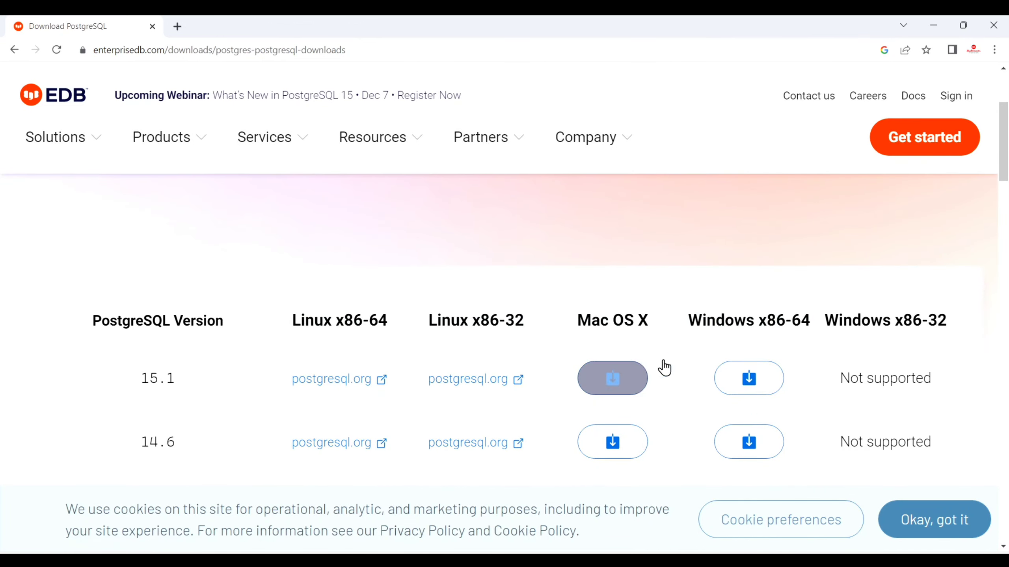
click(758, 376)
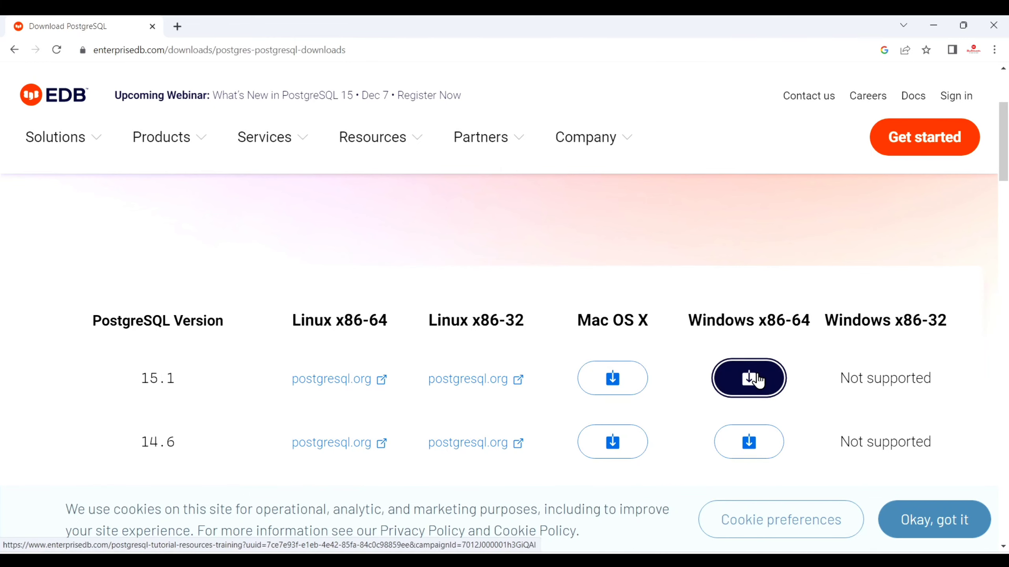
click(758, 377)
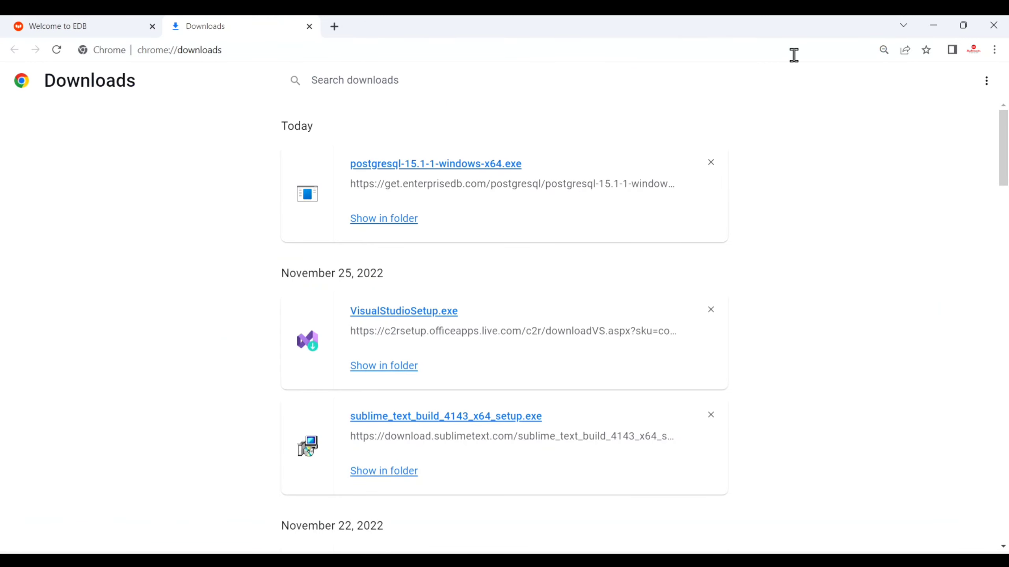
Run postgresql-15.1-1-windows-x64 from the Downloads folder, then minimize Chrome and Explorer.
click(390, 221)
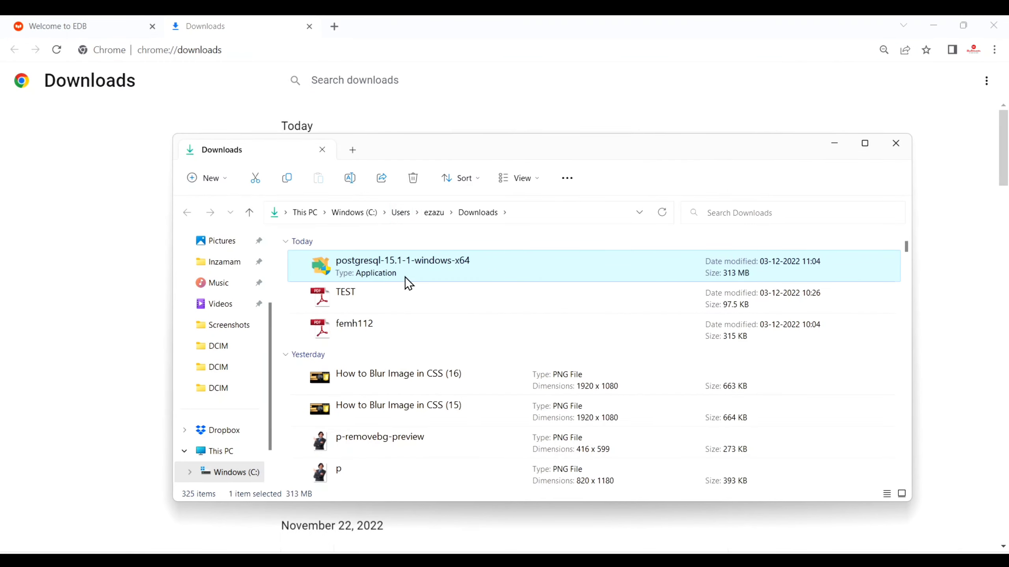
double_click(405, 273)
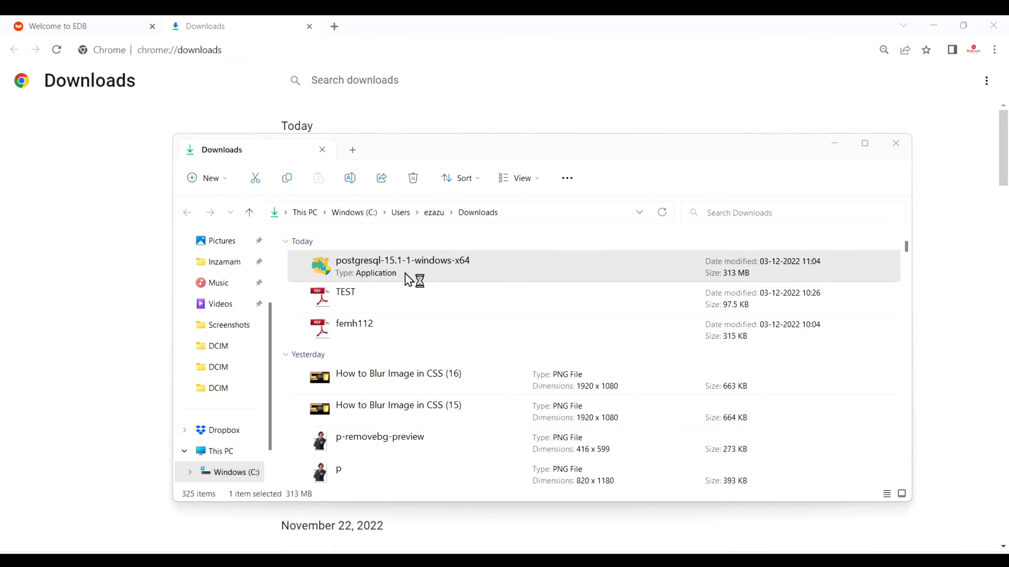
click(940, 22)
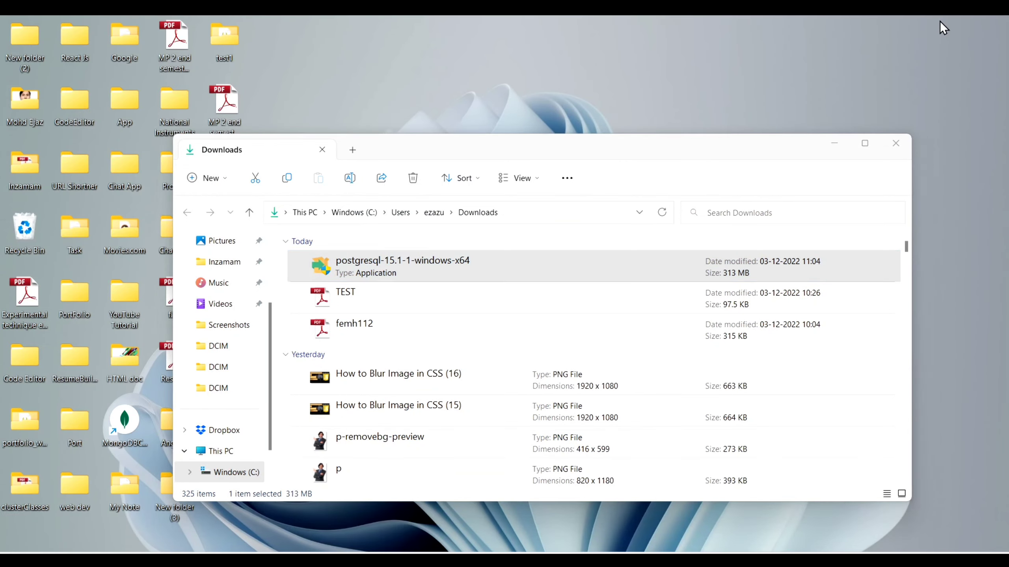
click(838, 146)
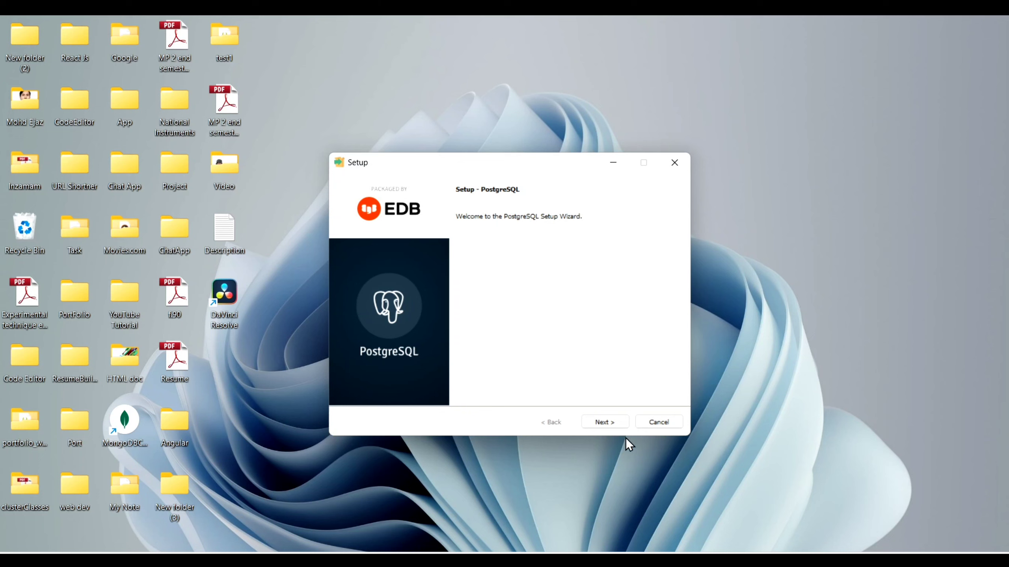
Keep the default install directory, all components and the PostgreSQL\15\data data folder.
click(605, 418)
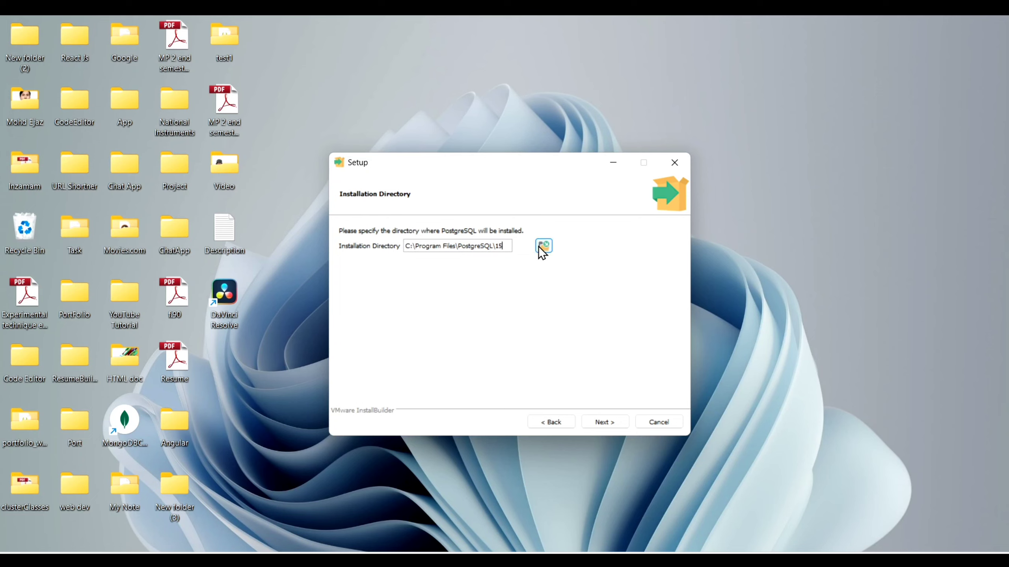
click(612, 422)
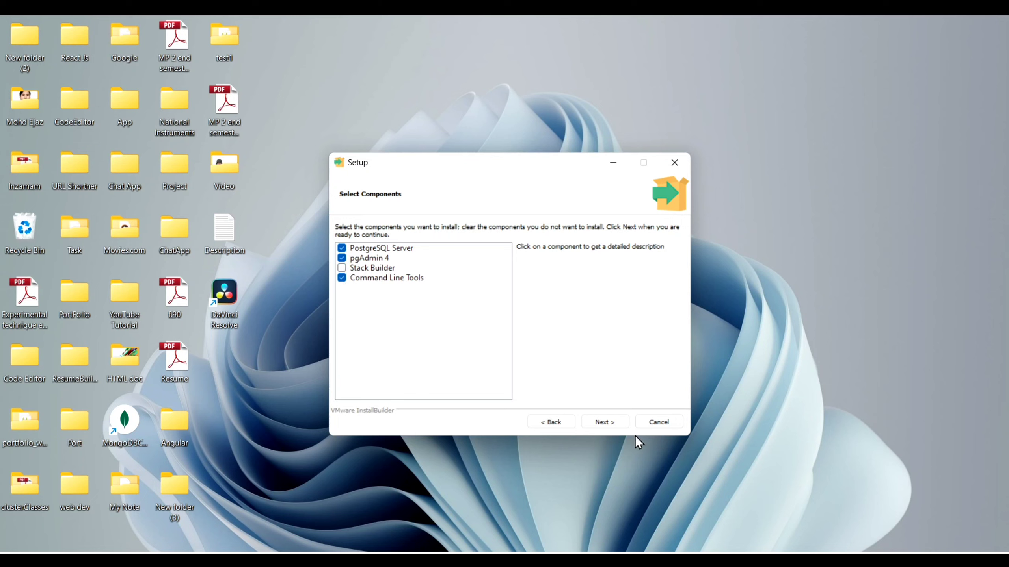
click(606, 423)
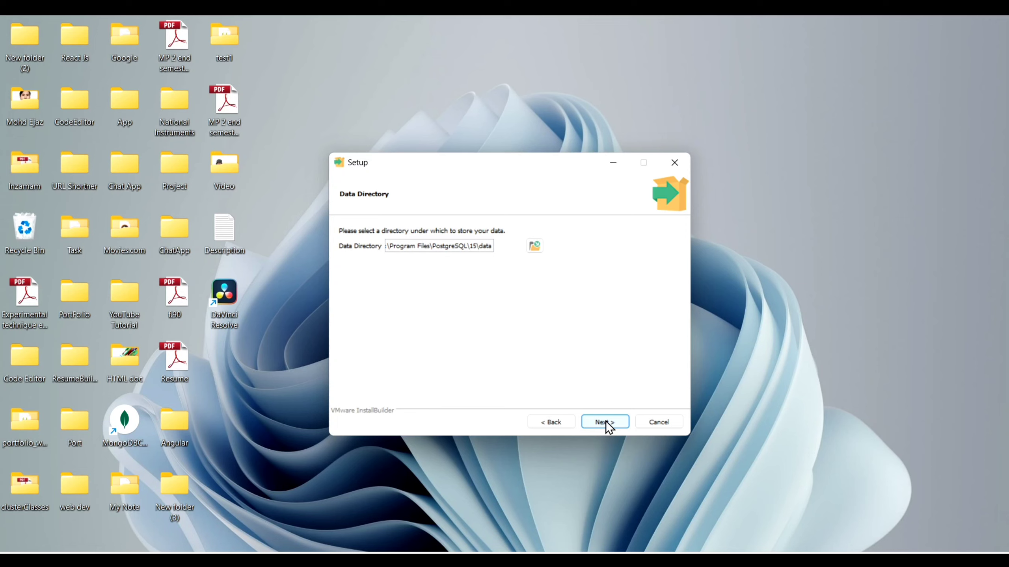
click(605, 421)
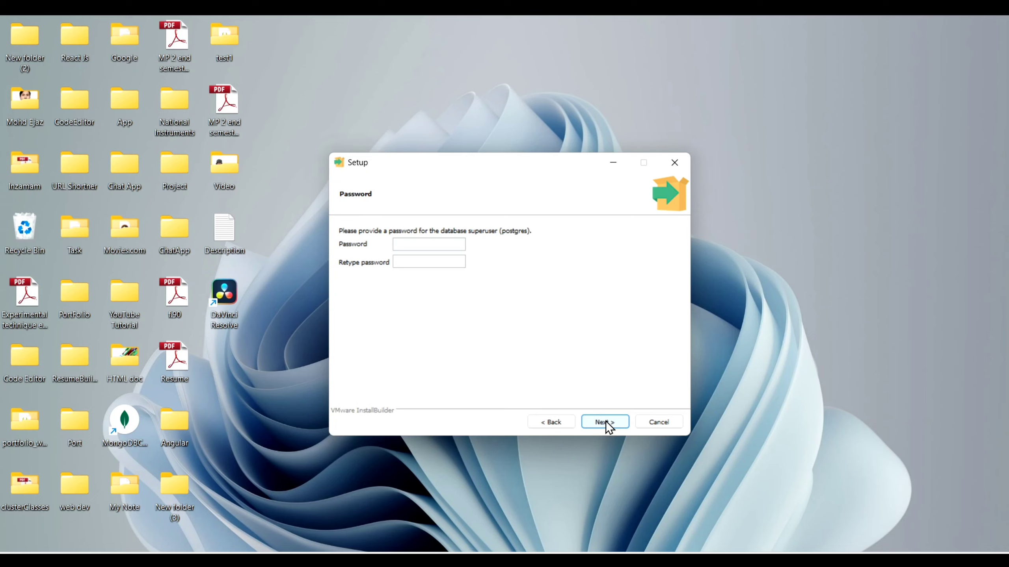
Enter the superuser password in both fields and keep the server port at 5432.
text(1234567890)
click(430, 262)
text(12345678)
click(597, 424)
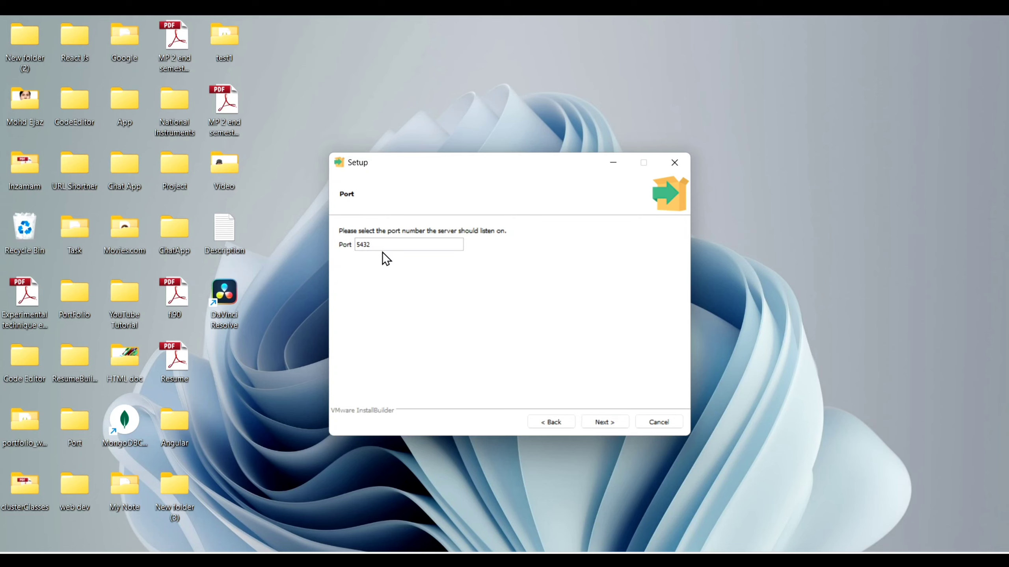
click(605, 422)
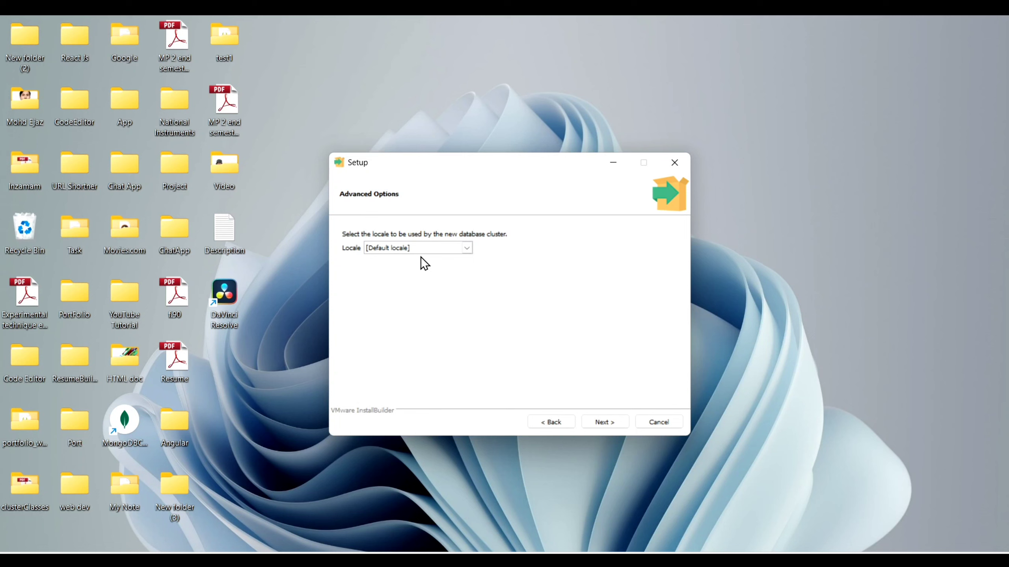
Keep the default locale, install PostgreSQL 15, and finish the wizard.
click(589, 426)
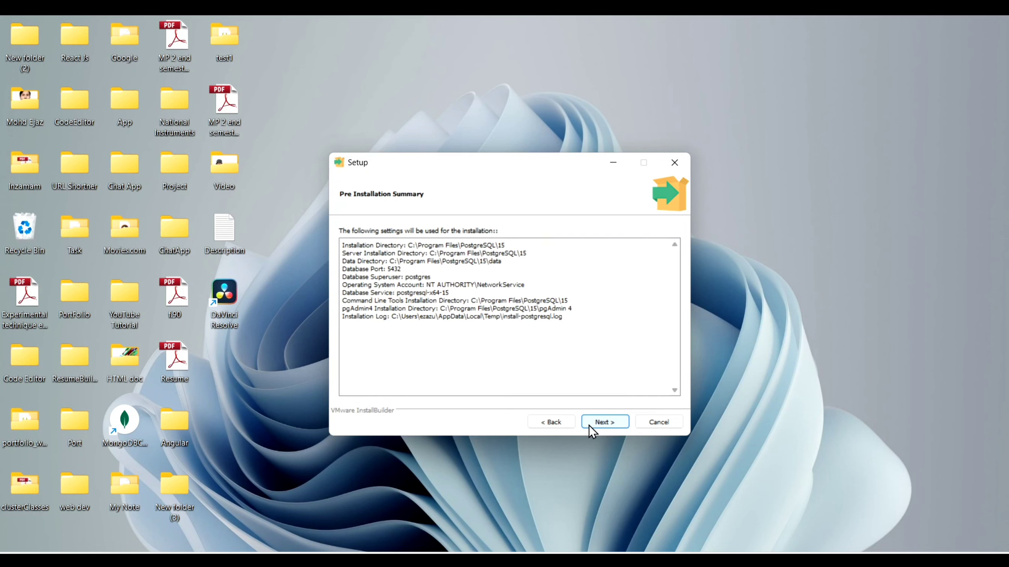
click(617, 416)
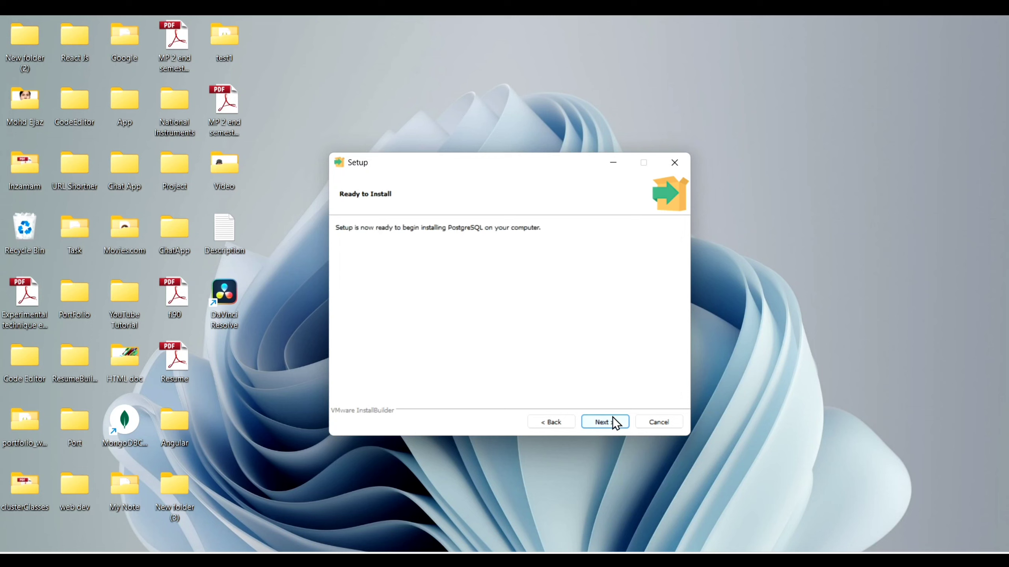
click(612, 417)
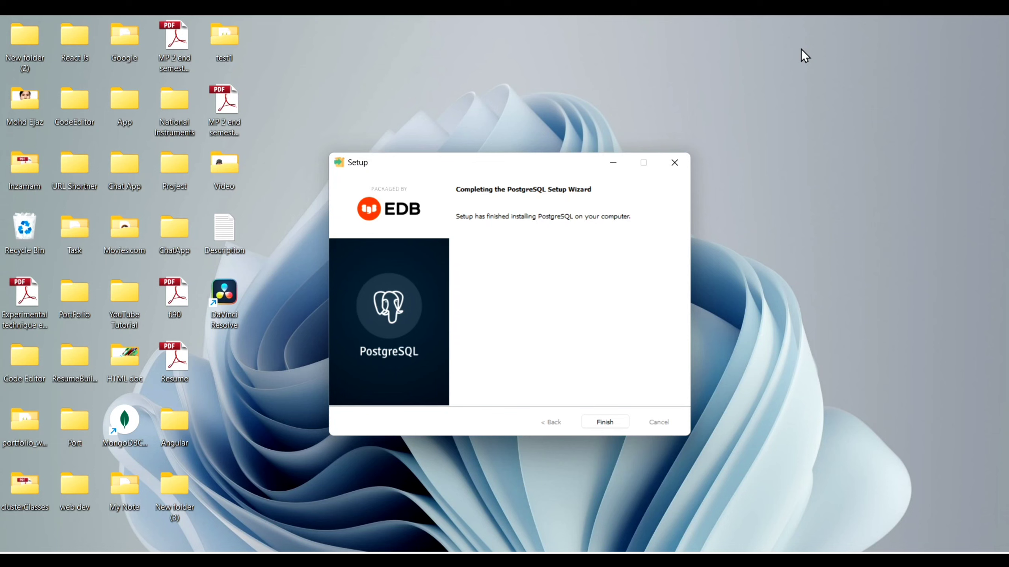
click(608, 422)
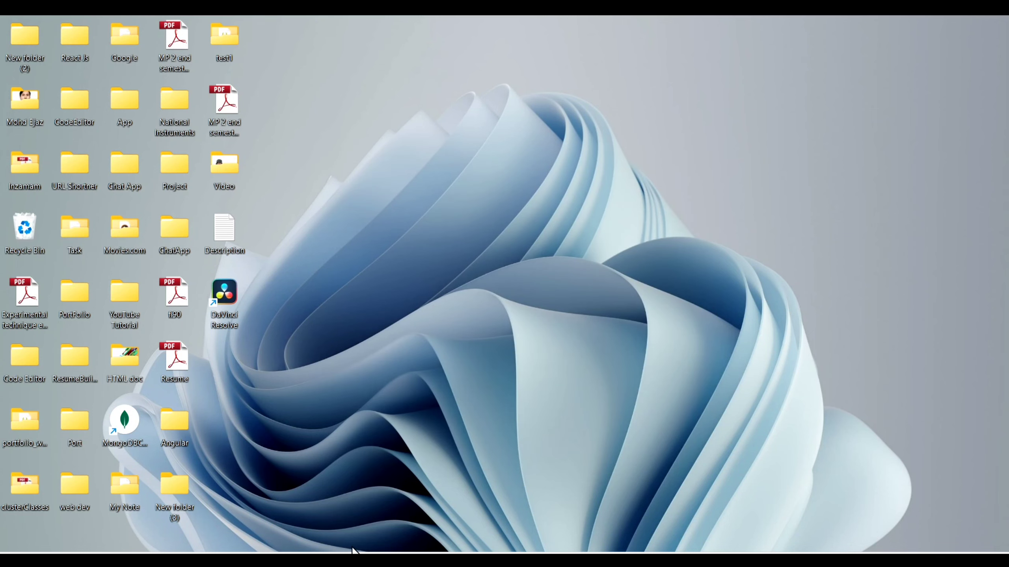
Launch SQL Shell (psql) by searching 'sql' in Windows search.
click(353, 560)
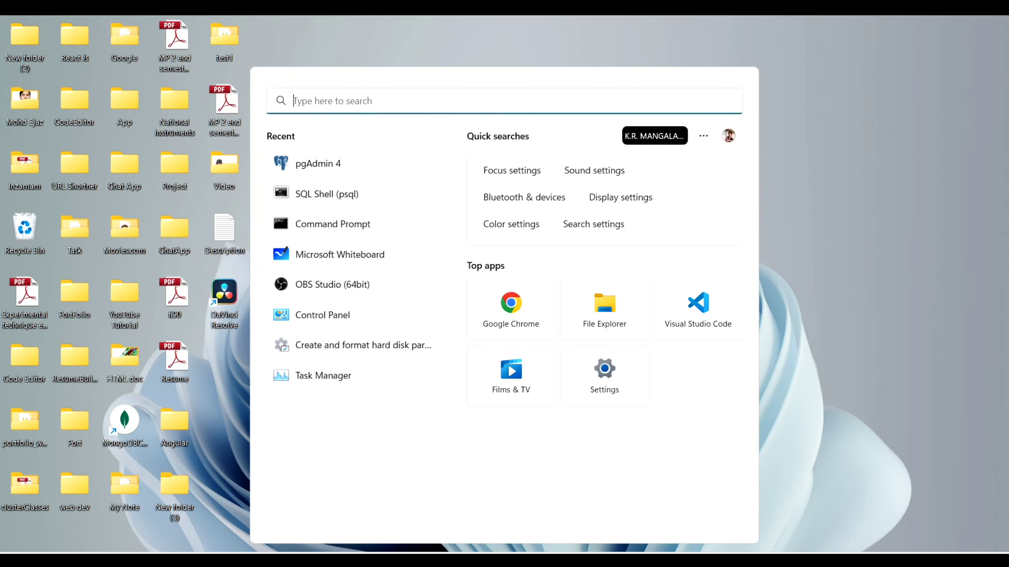
text(sql)
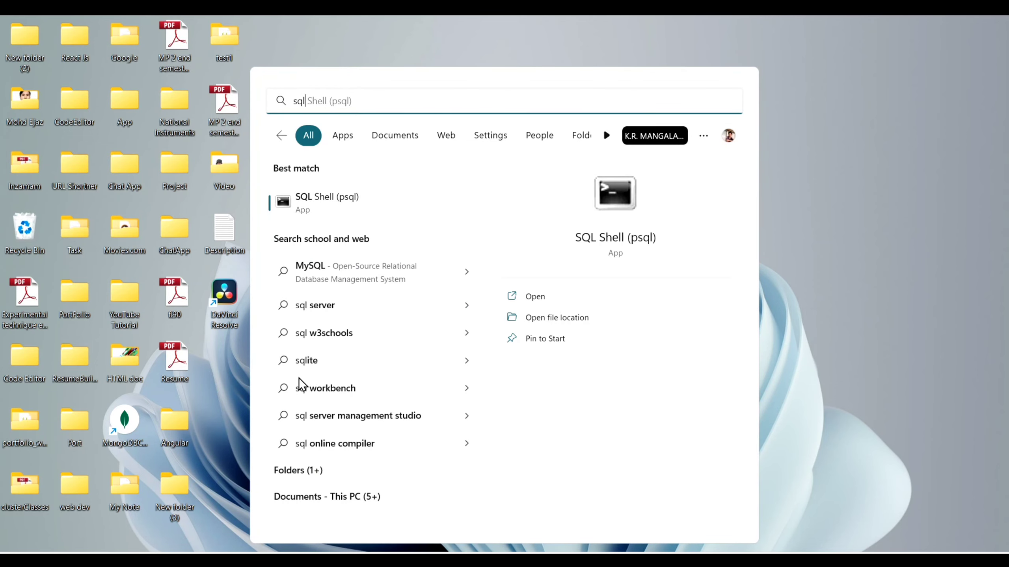
click(355, 199)
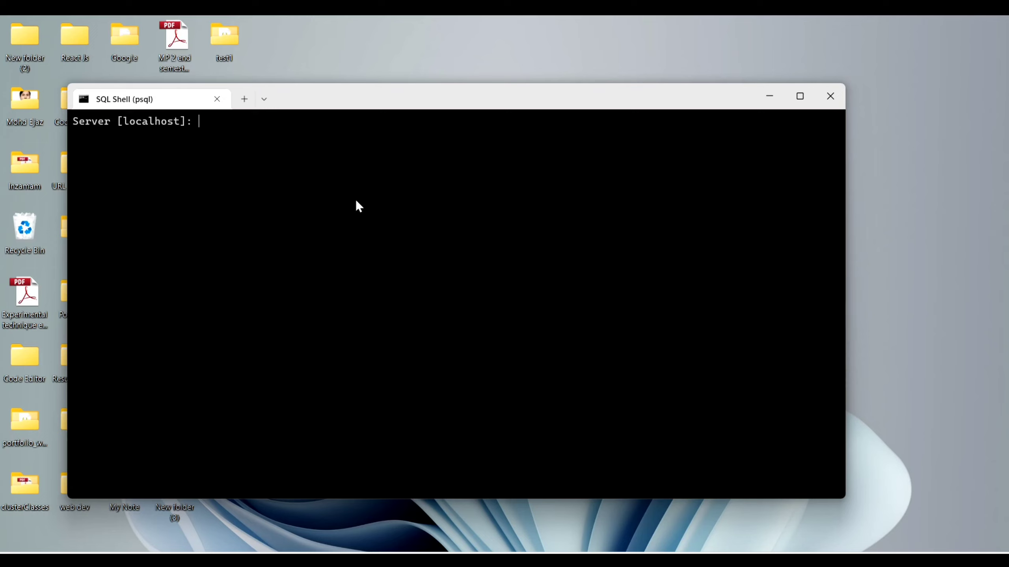
Accept the default localhost server, postgres database, port and user, and log in with the superuser password.
key(Return)
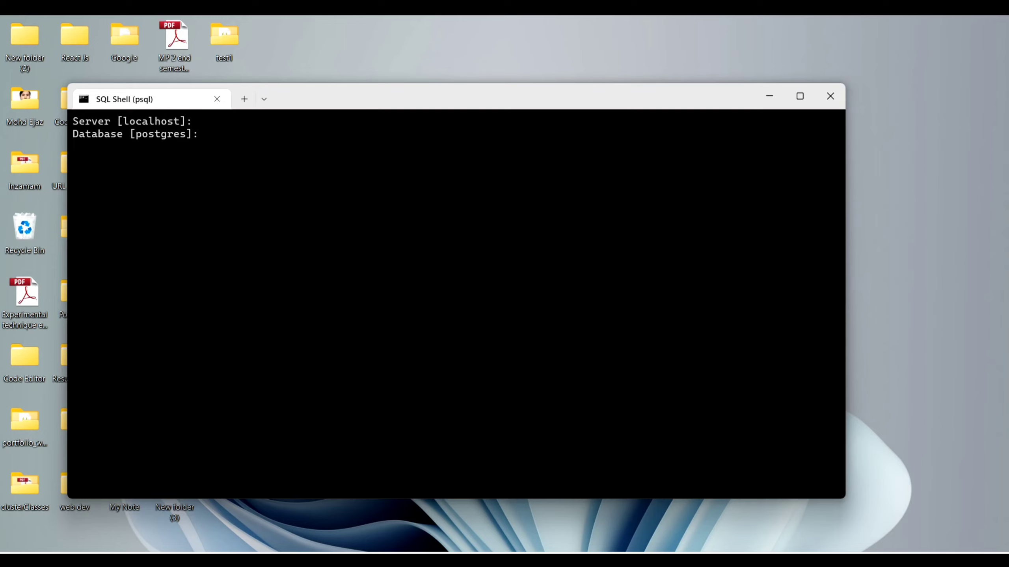
key(Return)
key(Return)
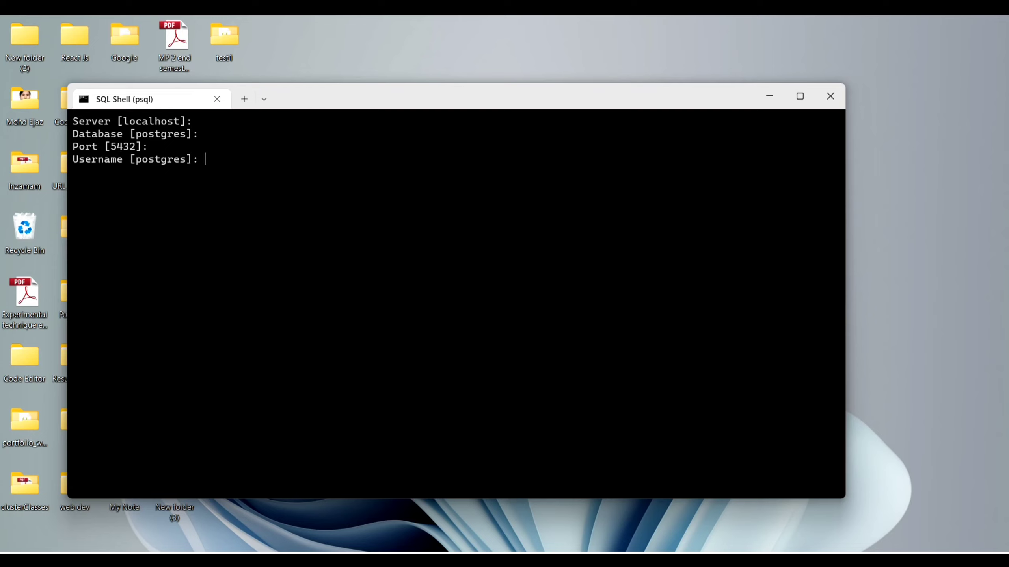
key(Return)
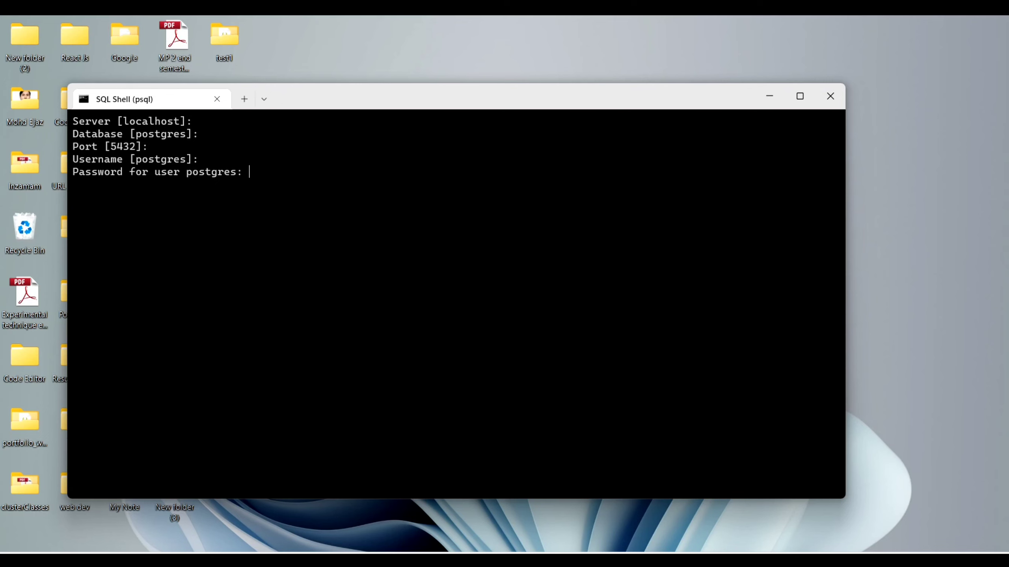
key(Return)
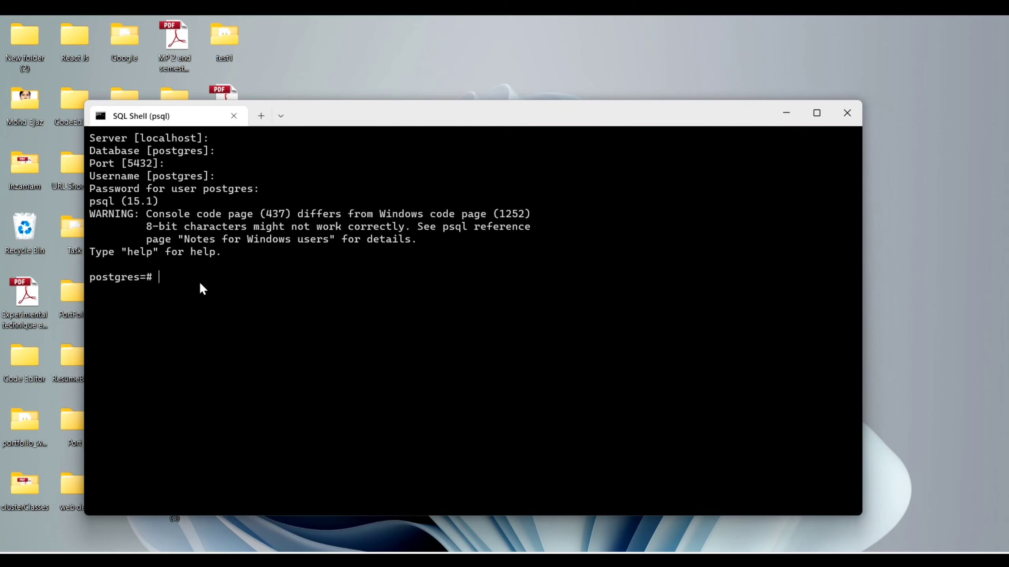
List databases with \l and roles with \du, then close SQL Shell.
text(\l)
key(Return)
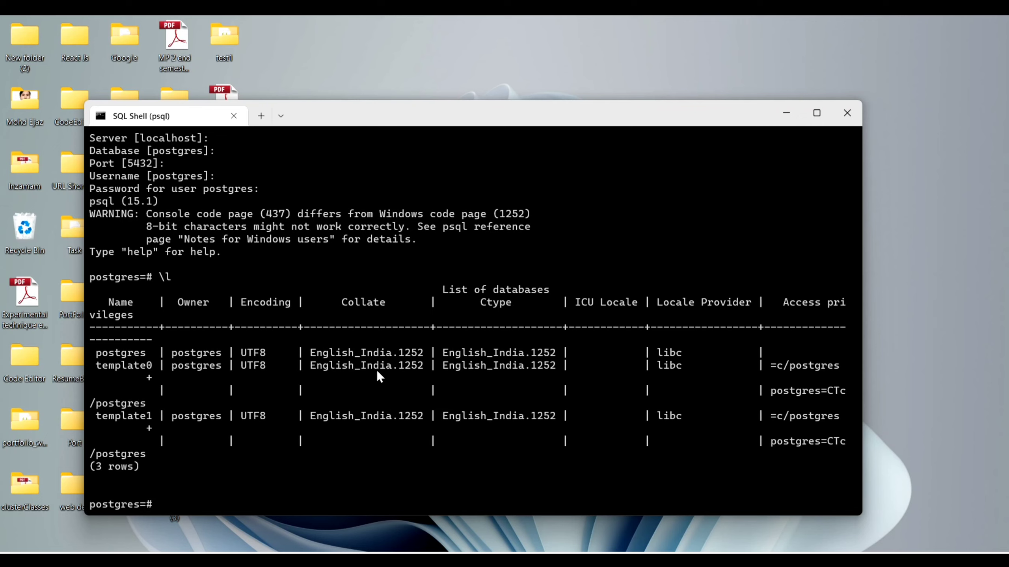
text(\du)
key(Return)
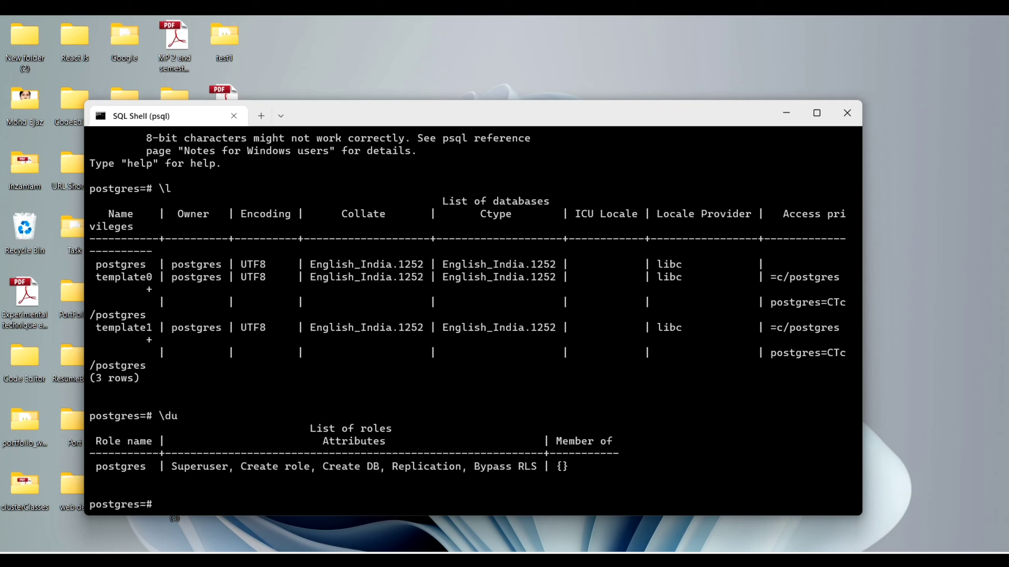
click(847, 113)
Launch pgAdmin 4 from a 'pg' Start search and unlock saved passwords with the master password.
key(super)
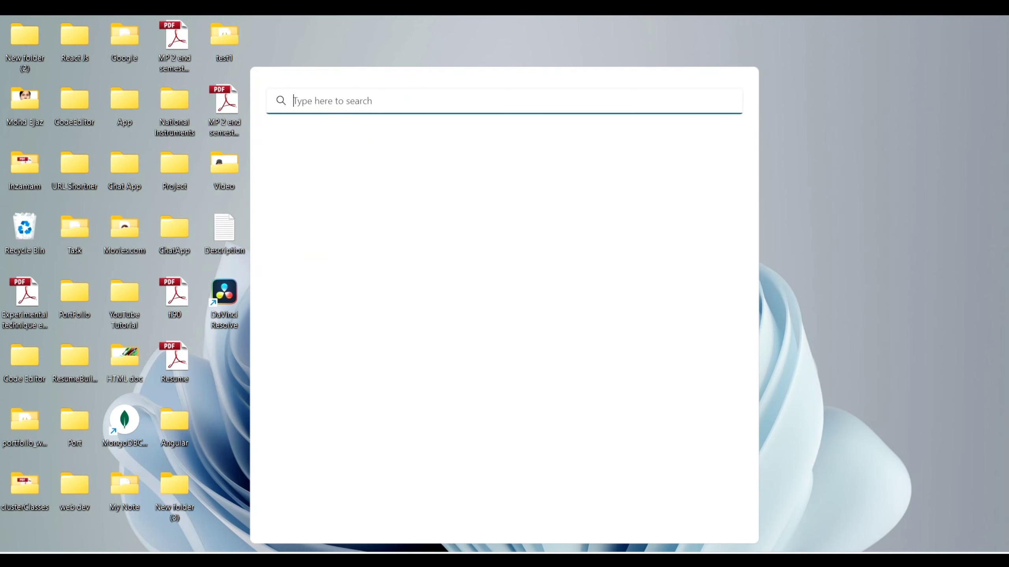
text(pg)
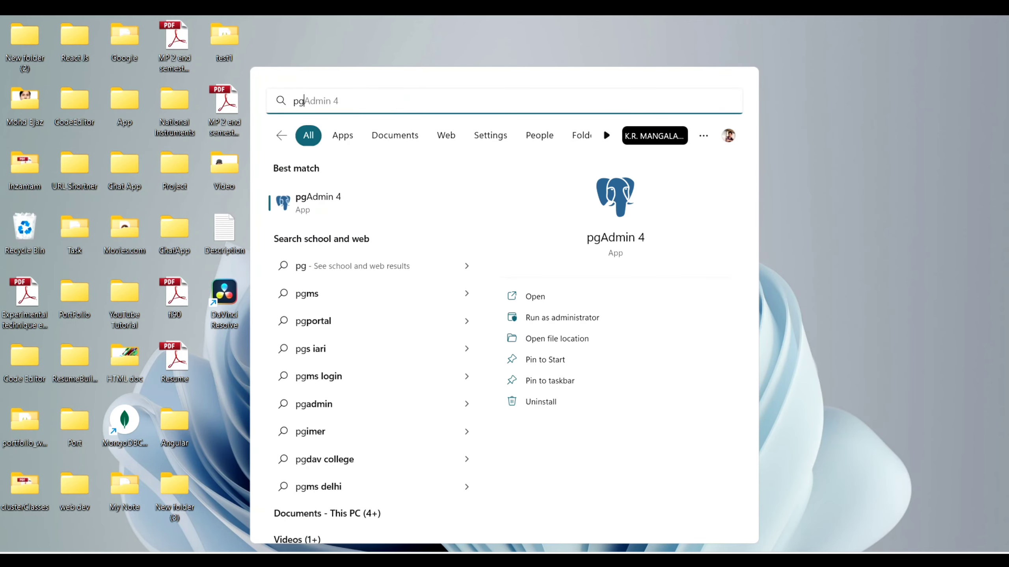
click(366, 197)
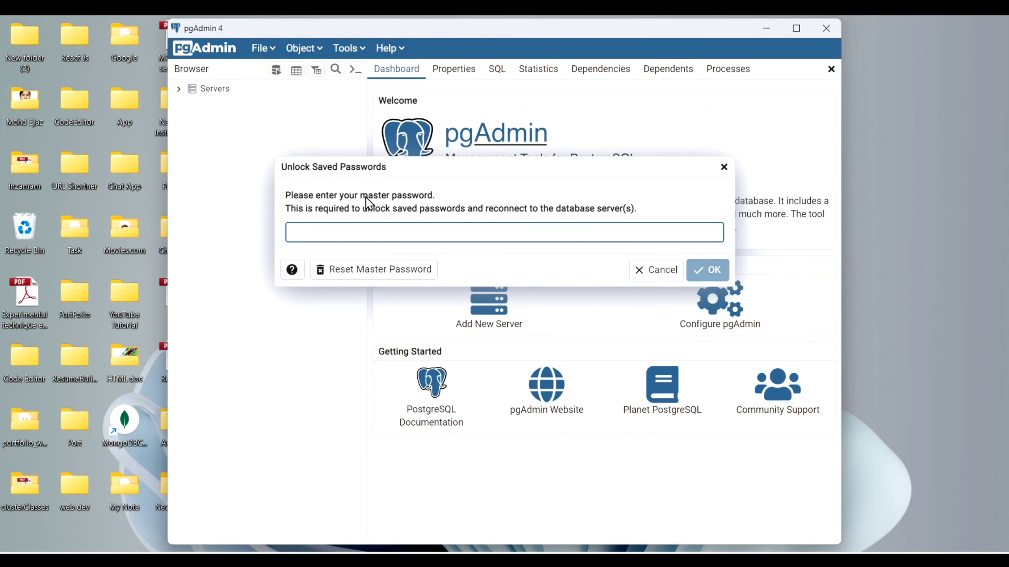
text(•••••)
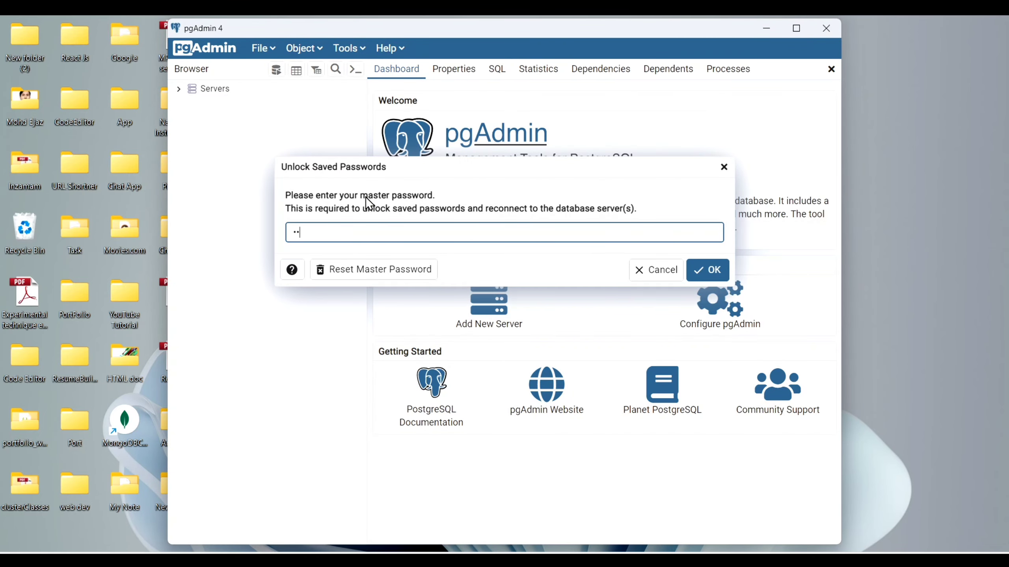
text(•••••)
click(708, 272)
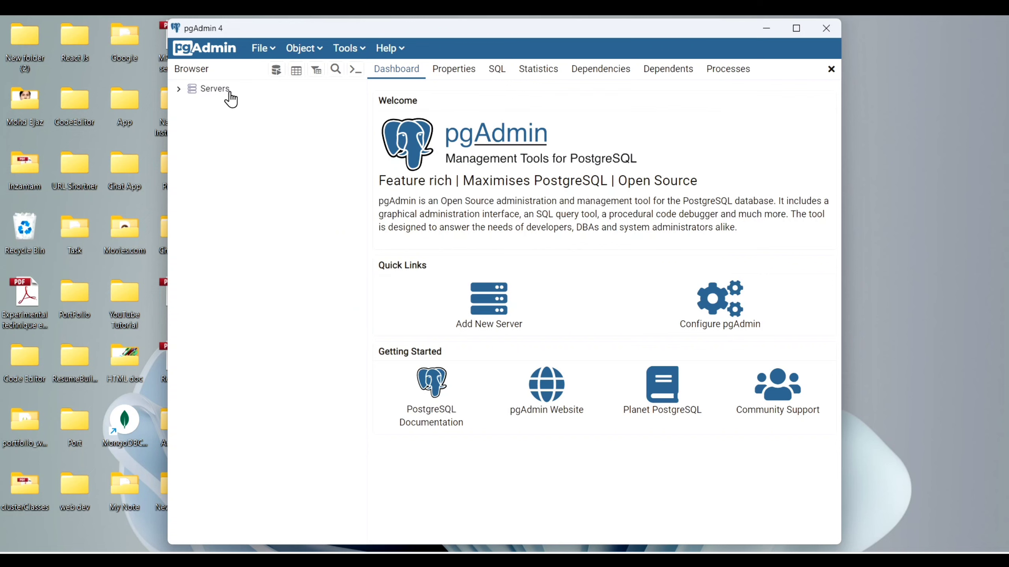
Connect to the PostgreSQL 15 server with the postgres password and expand its Databases node.
click(230, 94)
click(178, 90)
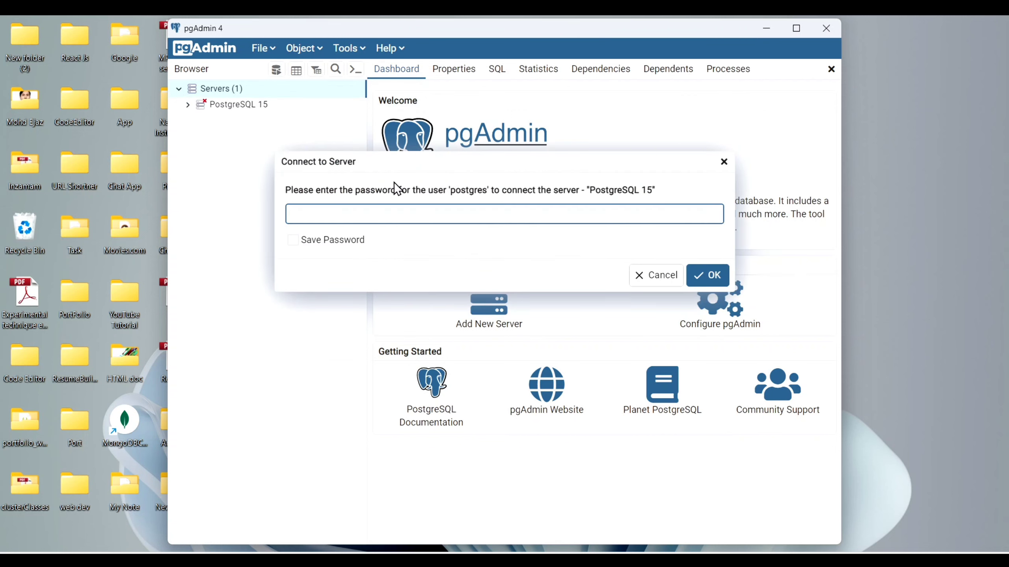
text(**********)
click(706, 278)
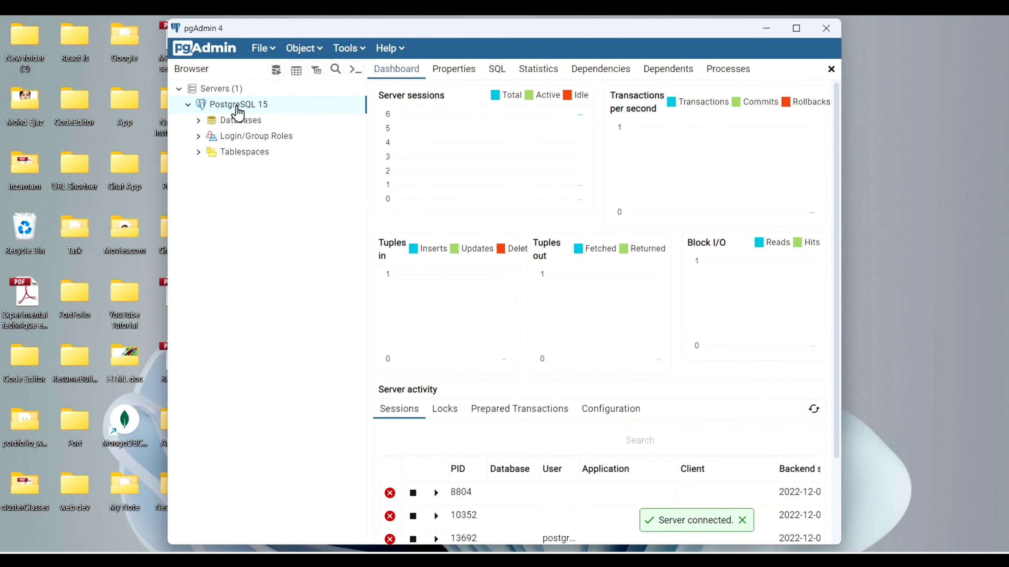
click(240, 127)
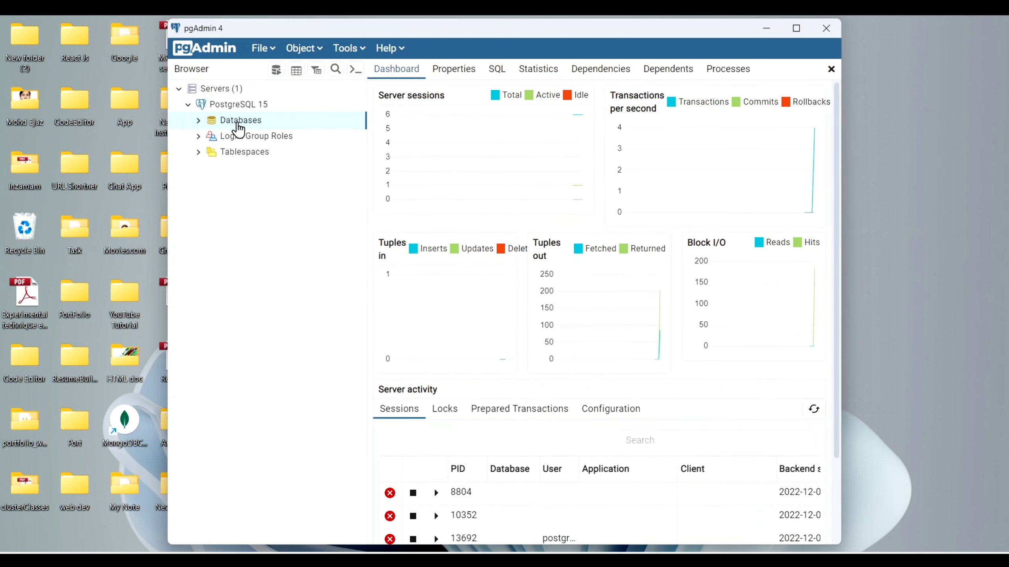
click(199, 121)
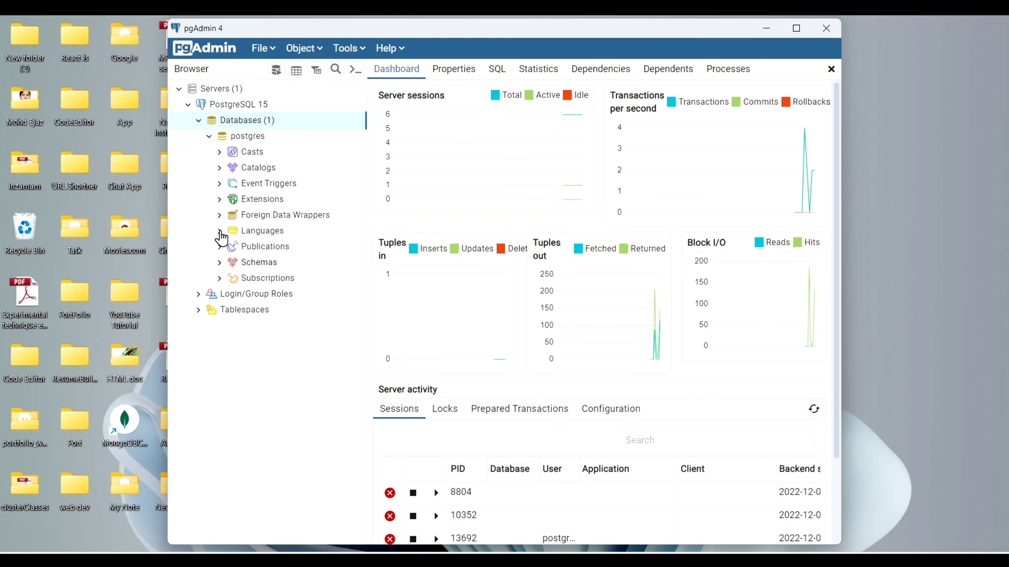
Create a database named 'demo' with owner postgres from the Databases context menu.
right_click(241, 122)
mouse_move(262, 131)
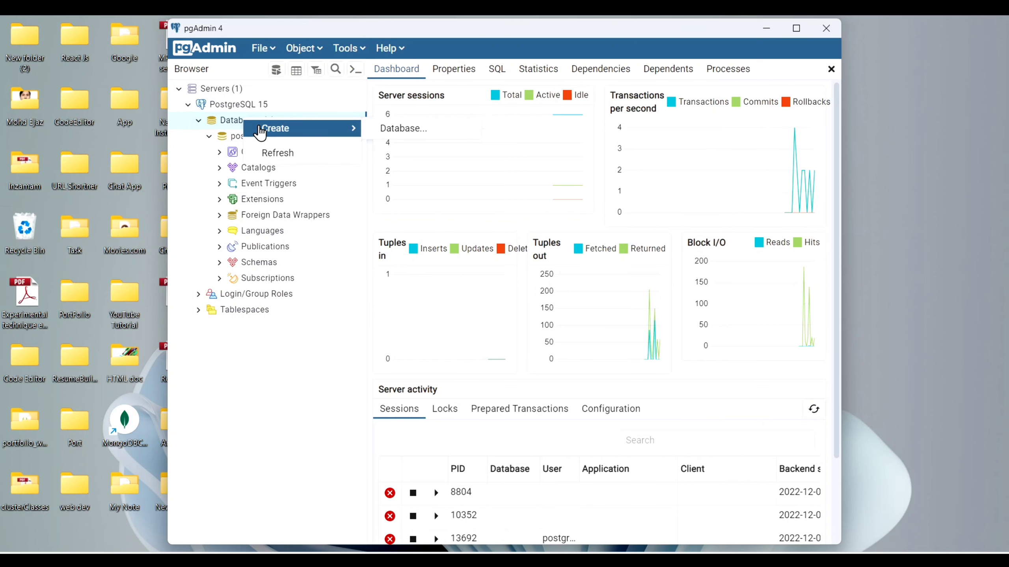
click(392, 132)
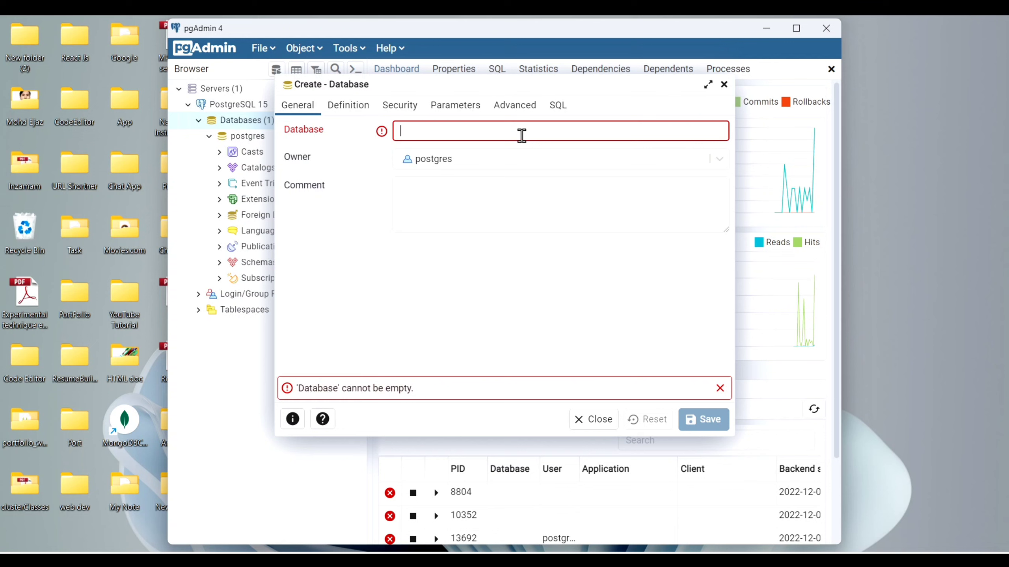
text(d)
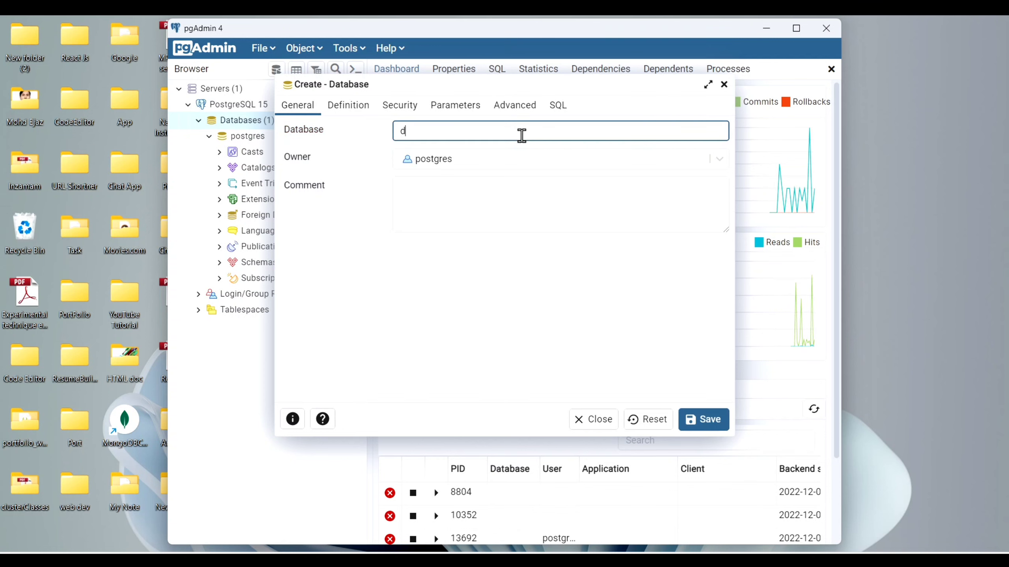
text(emo)
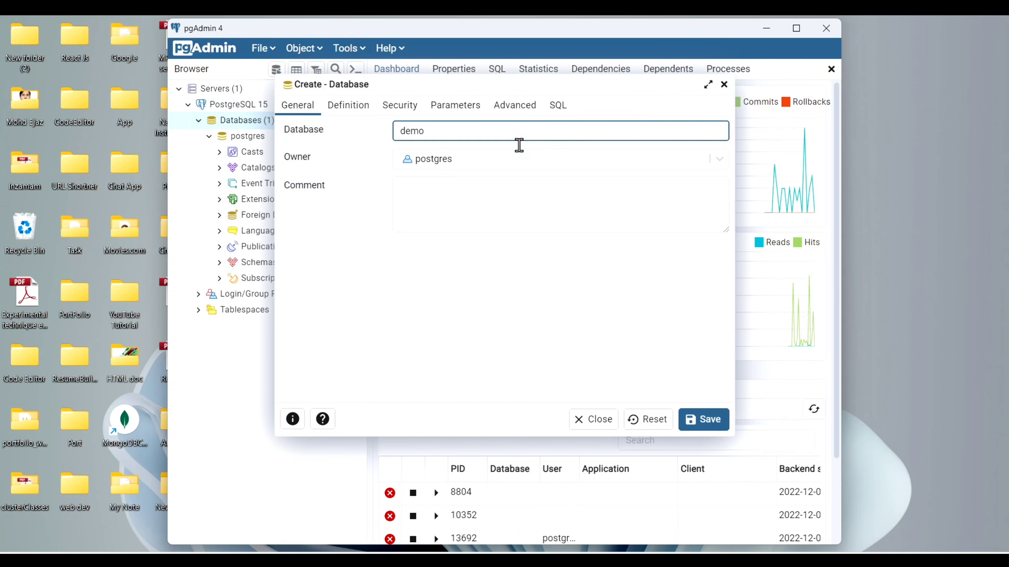
click(494, 206)
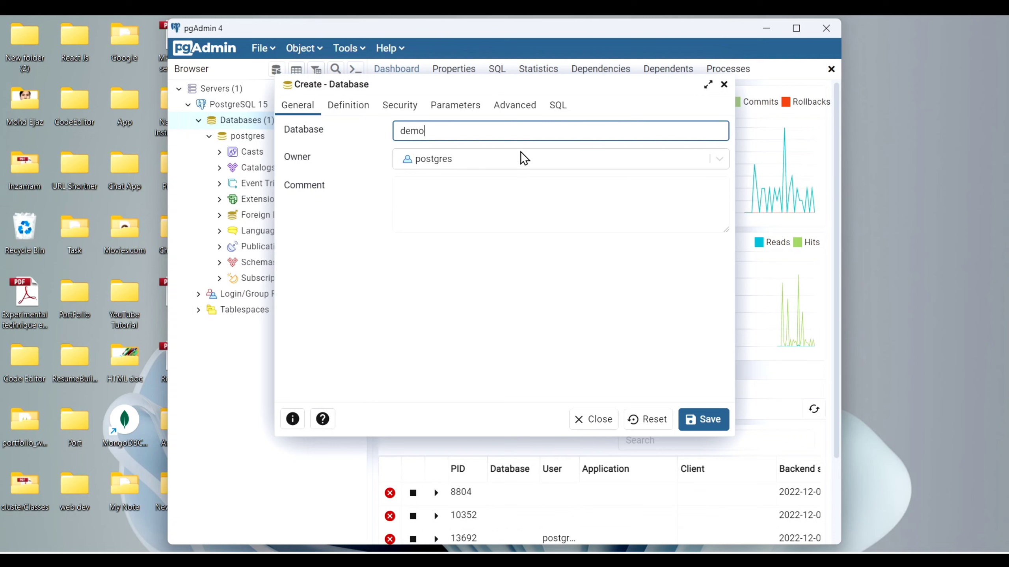
click(719, 160)
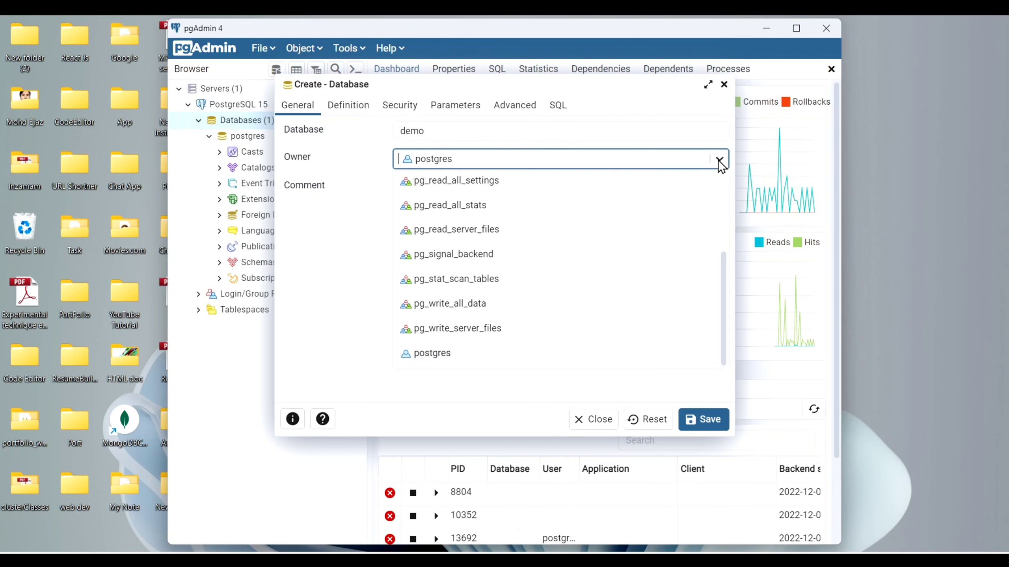
click(718, 160)
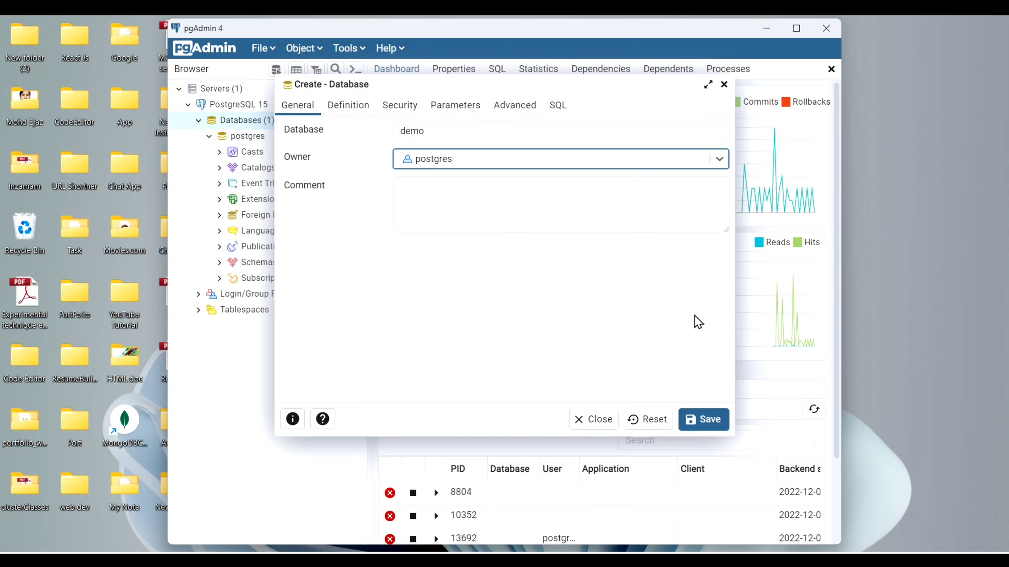
click(713, 416)
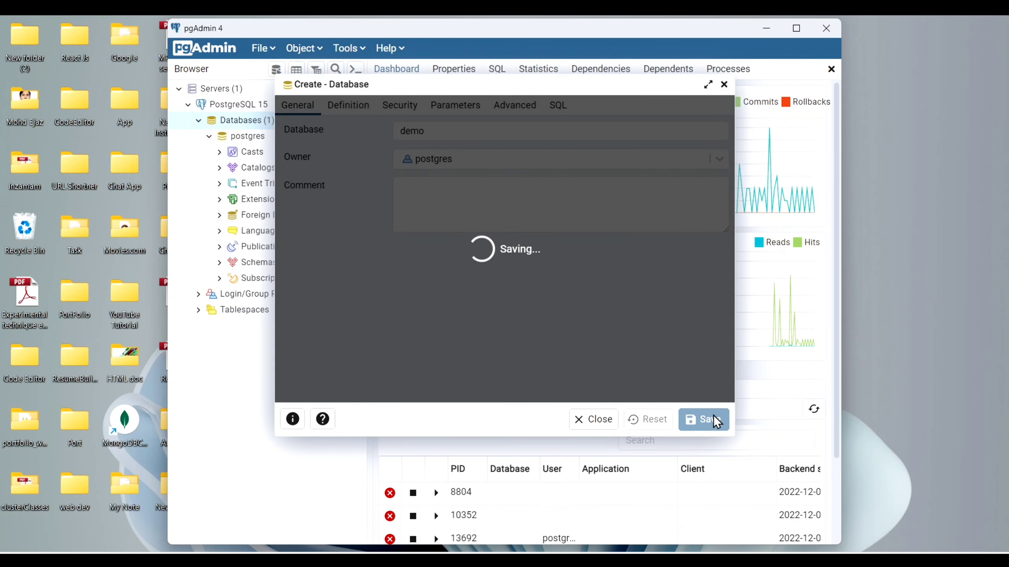